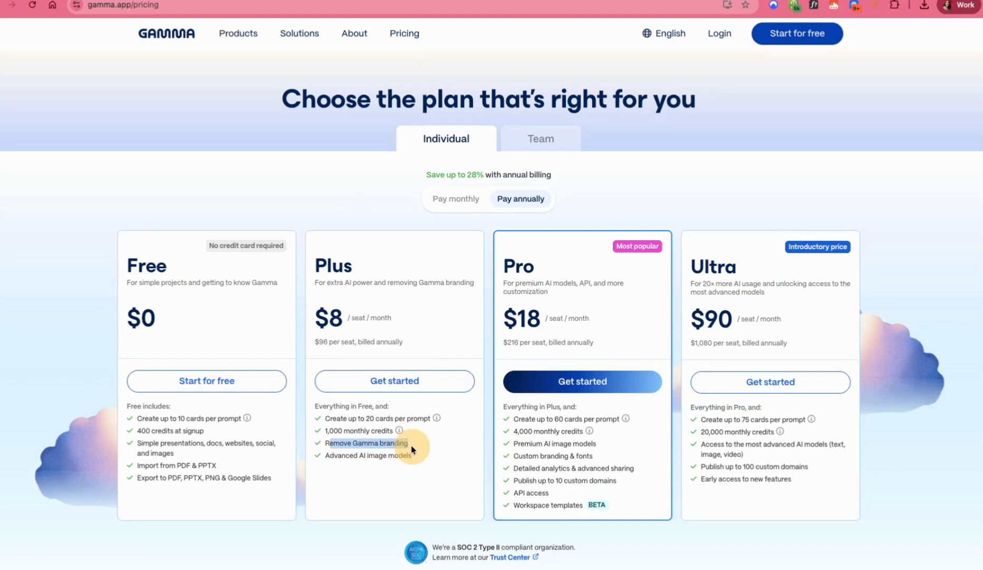
Step: Compare the Plus and Pro plans' cards-per-prompt limits and Pro's custom branding and fonts on the pricing page
{"action": "left_click_drag", "start_coordinate": [361, 417], "coordinate": [432, 419]}
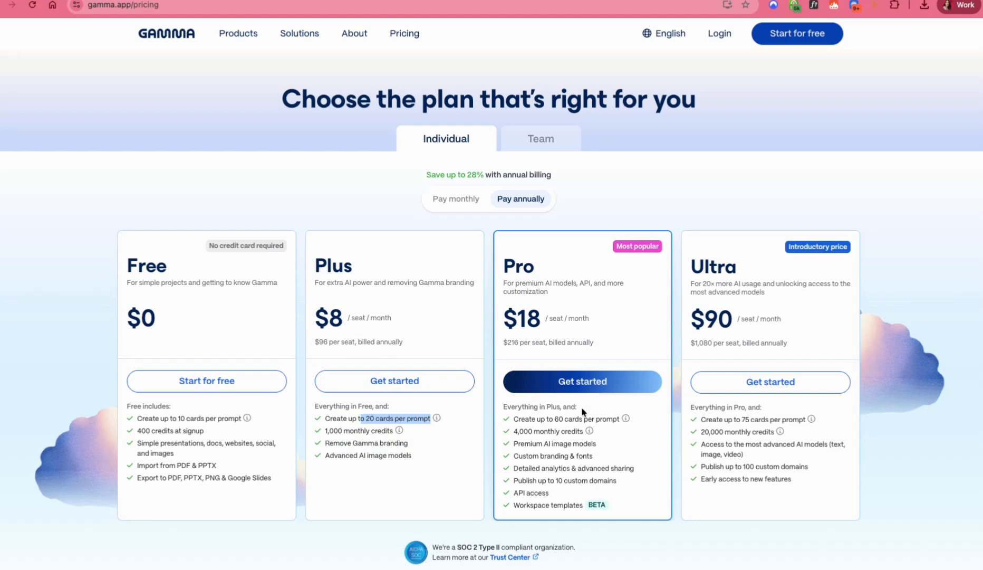
{"action": "left_click_drag", "start_coordinate": [551, 419], "coordinate": [614, 418]}
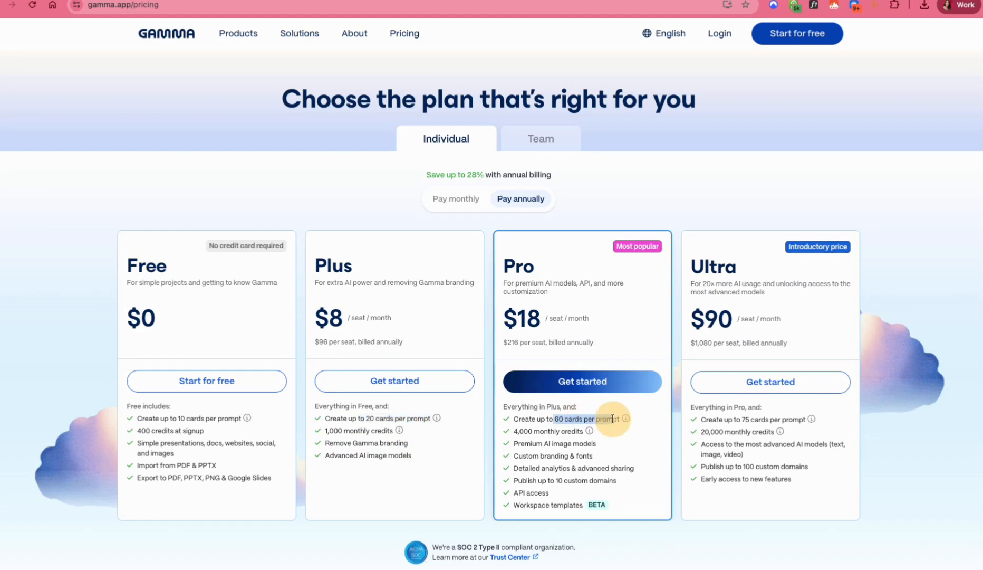
{"action": "left_click_drag", "start_coordinate": [529, 455], "coordinate": [583, 456]}
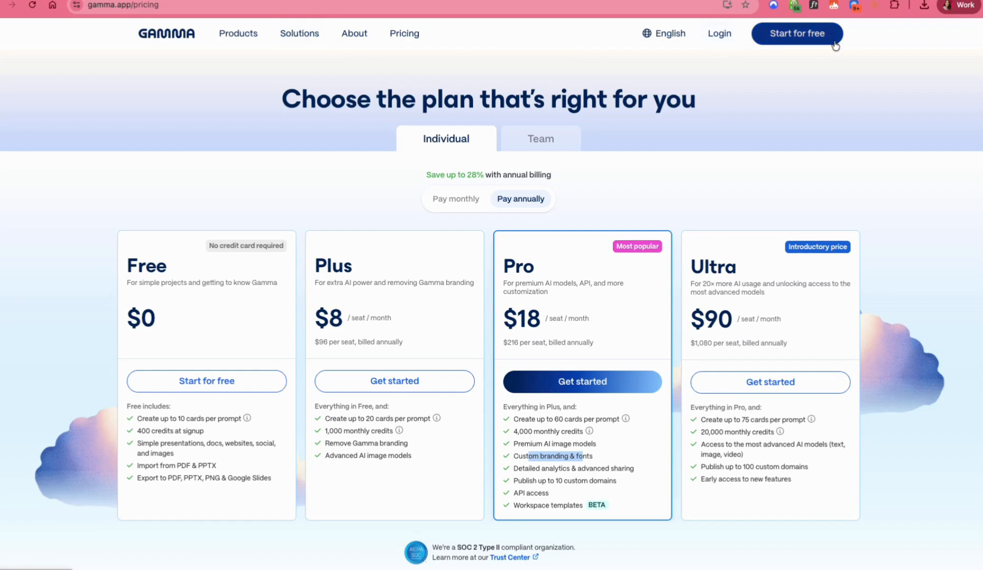
Step: Sign in to the Gamma account through Google
{"action": "left_click", "coordinate": [720, 33]}
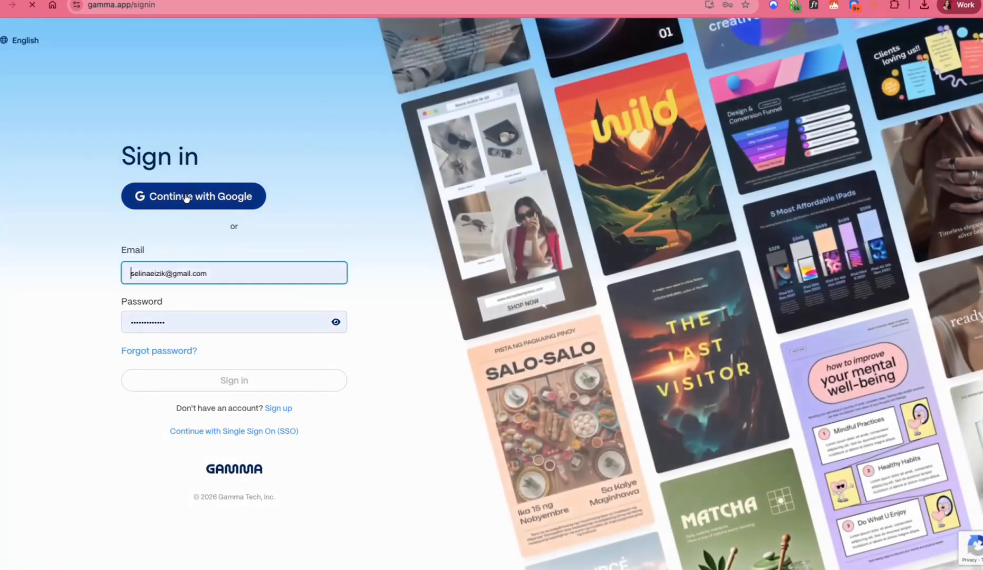
{"action": "left_click", "coordinate": [187, 197]}
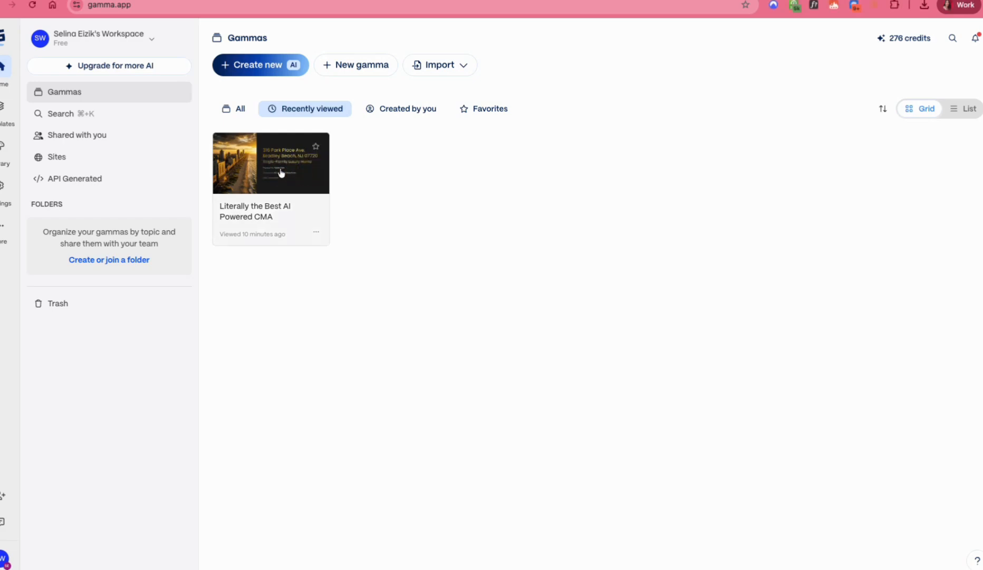
Step: Open the "Literally the Best AI Powered CMA" presentation and look through its cards
{"action": "left_click", "coordinate": [280, 170]}
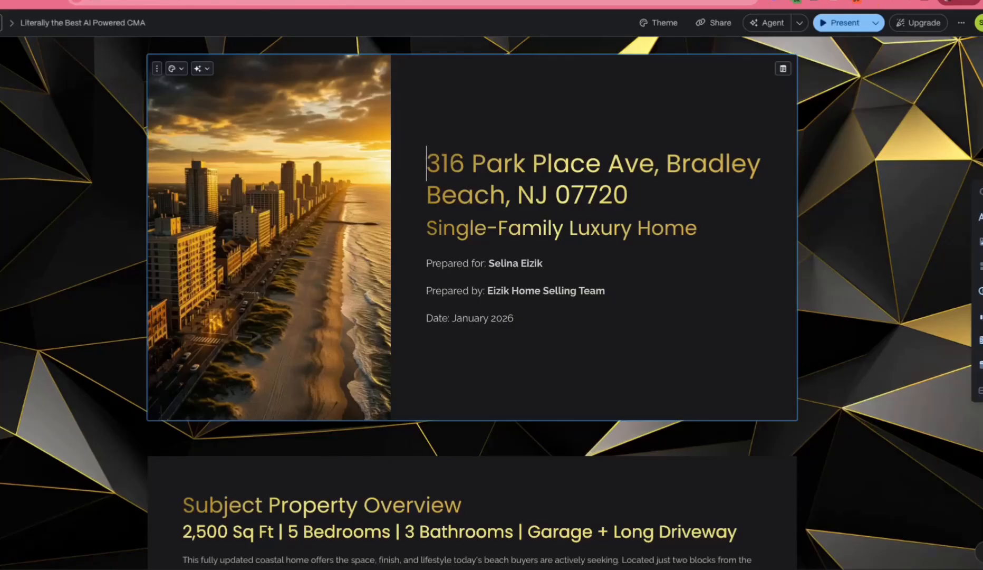
{"action": "scroll", "coordinate": [418, 277], "scroll_direction": "down", "scroll_amount": 15}
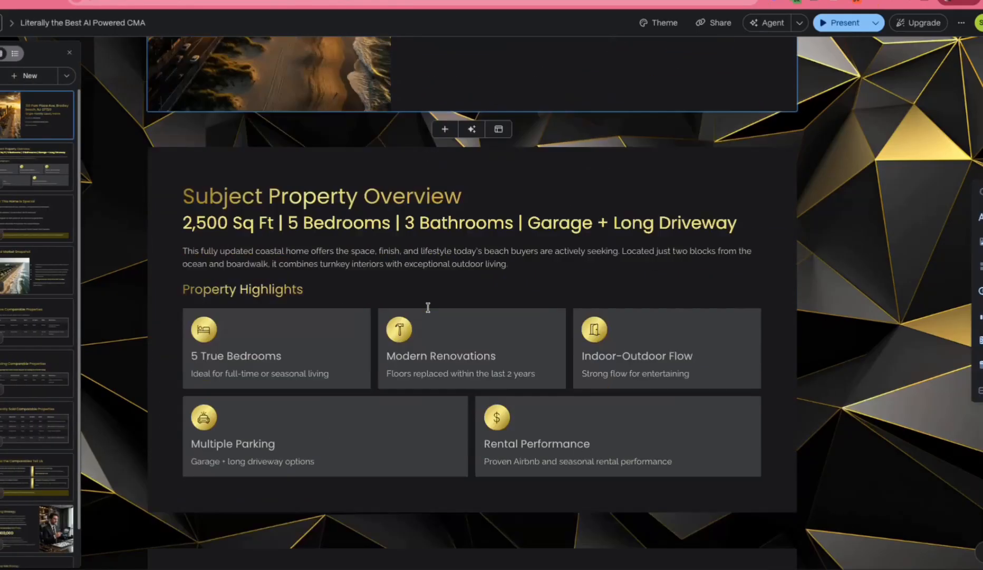
{"action": "scroll", "coordinate": [436, 351], "scroll_direction": "down", "scroll_amount": 20}
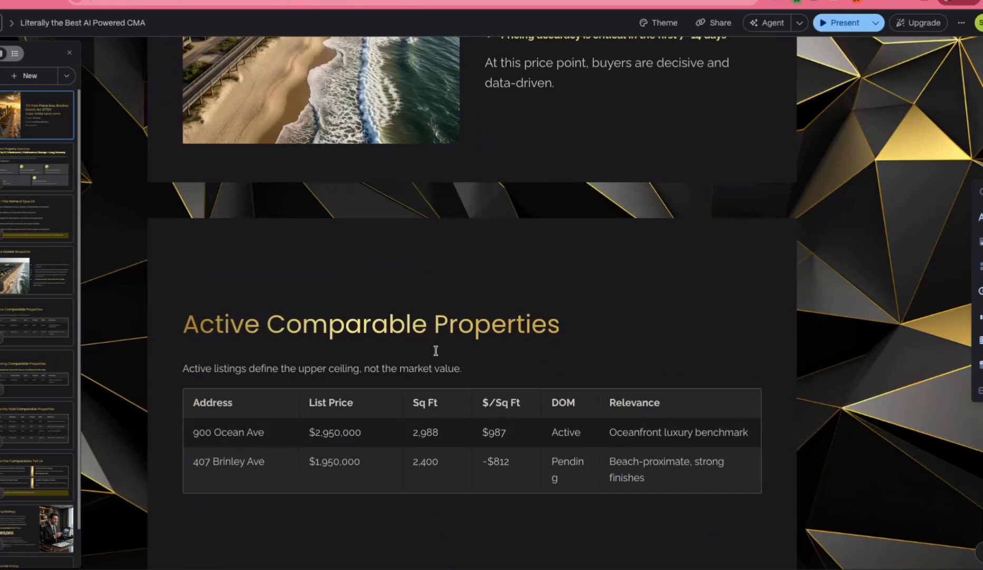
{"action": "scroll", "coordinate": [436, 350], "scroll_direction": "down", "scroll_amount": 10}
{"action": "scroll", "coordinate": [435, 349], "scroll_direction": "up", "scroll_amount": 20}
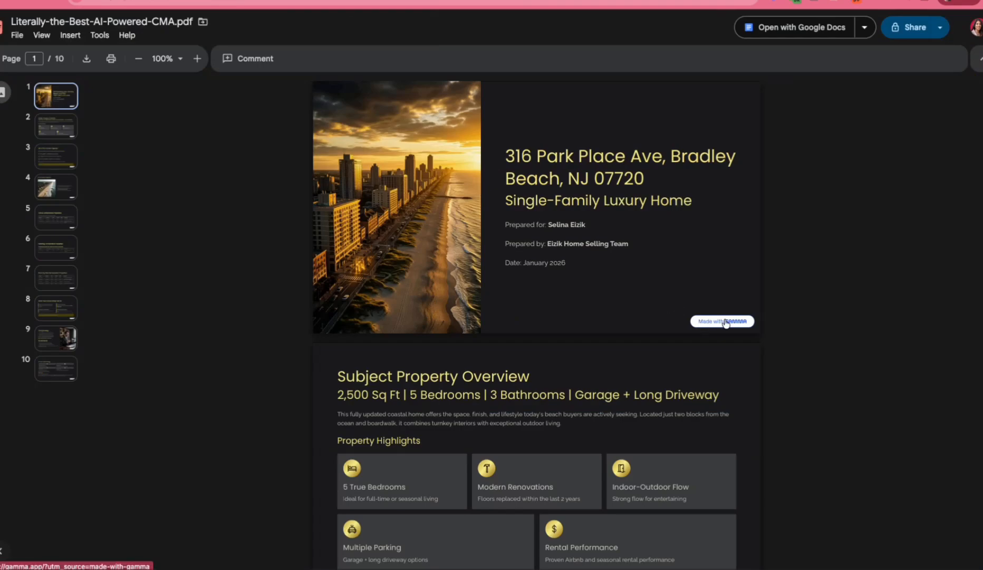
Step: Look through all pages of Literally-the-Best-AI-Powered-CMA.pdf, checking the Gamma branding on each page
{"action": "scroll", "coordinate": [718, 361], "scroll_direction": "down", "scroll_amount": 15}
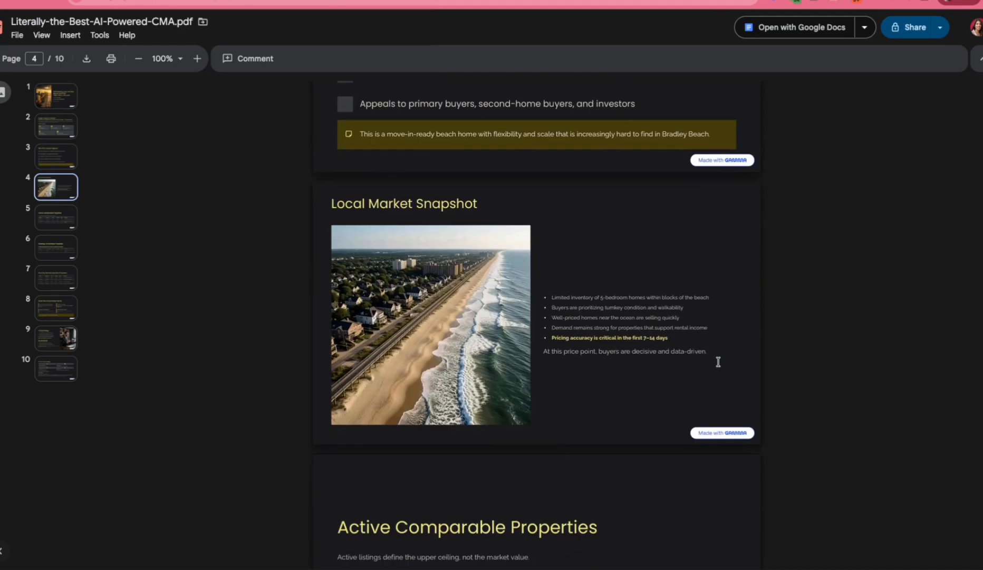
{"action": "scroll", "coordinate": [717, 362], "scroll_direction": "down", "scroll_amount": 20}
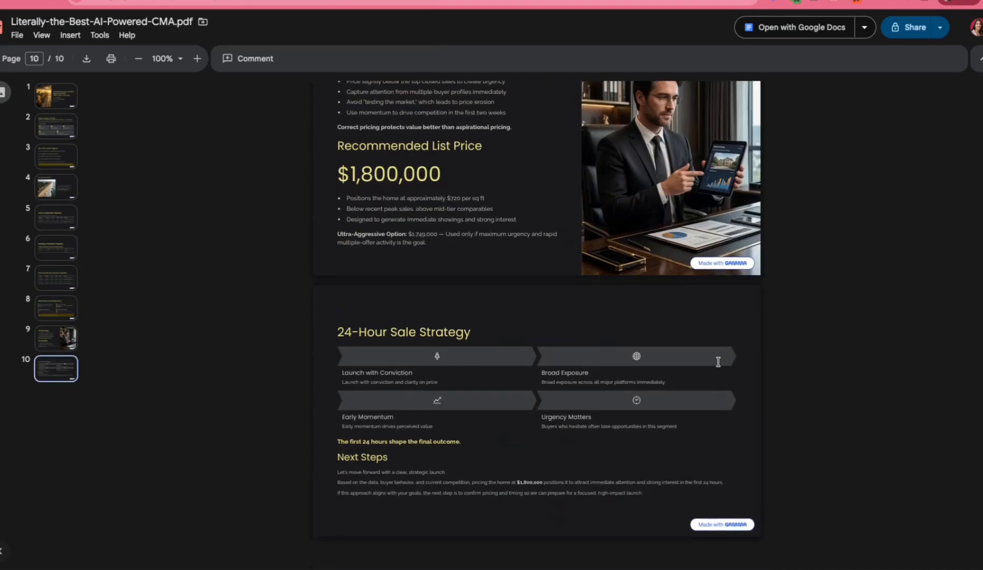
{"action": "scroll", "coordinate": [718, 362], "scroll_direction": "up", "scroll_amount": 10}
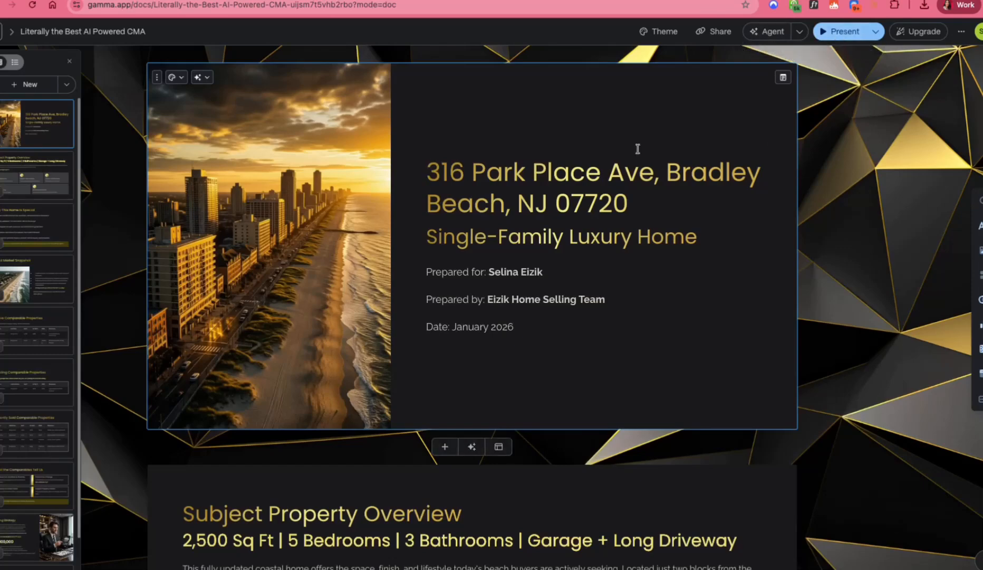
Step: Review the cover and property overview cards of the CMA presentation in the Gamma editor
{"action": "scroll", "coordinate": [551, 263], "scroll_direction": "down", "scroll_amount": 3}
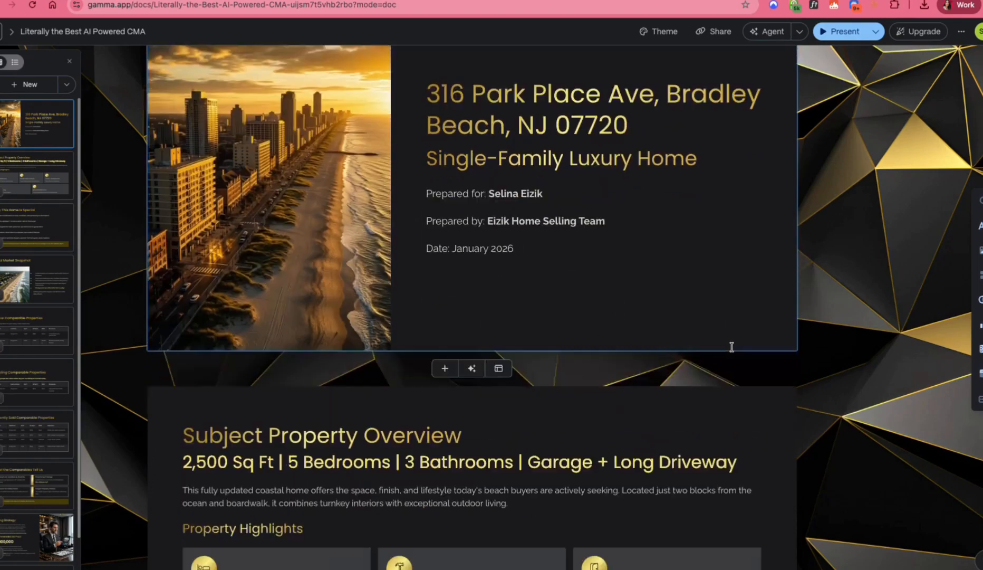
{"action": "scroll", "coordinate": [732, 346], "scroll_direction": "down", "scroll_amount": 5}
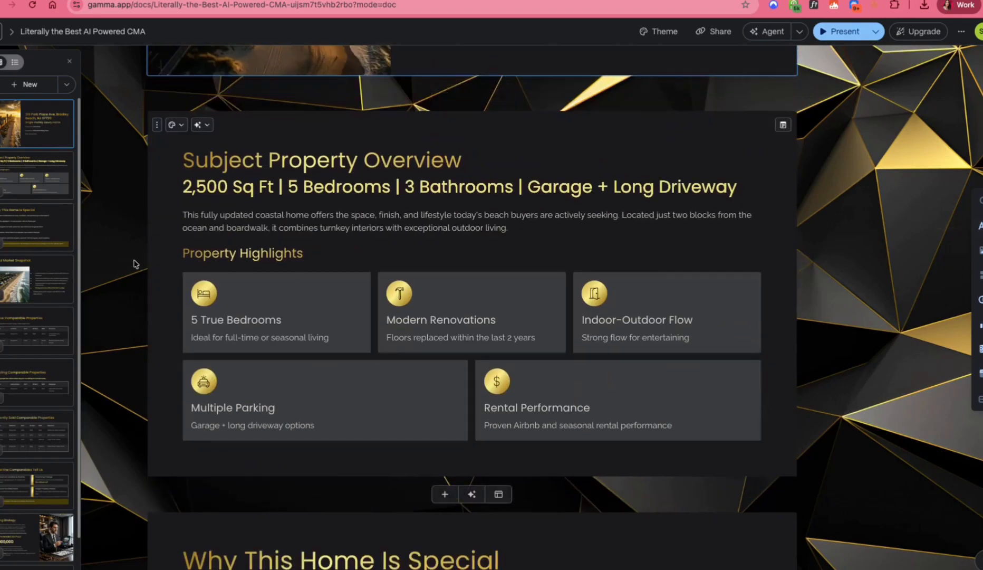
{"action": "scroll", "coordinate": [810, 391], "scroll_direction": "down", "scroll_amount": 9}
{"action": "scroll", "coordinate": [790, 343], "scroll_direction": "up", "scroll_amount": 15}
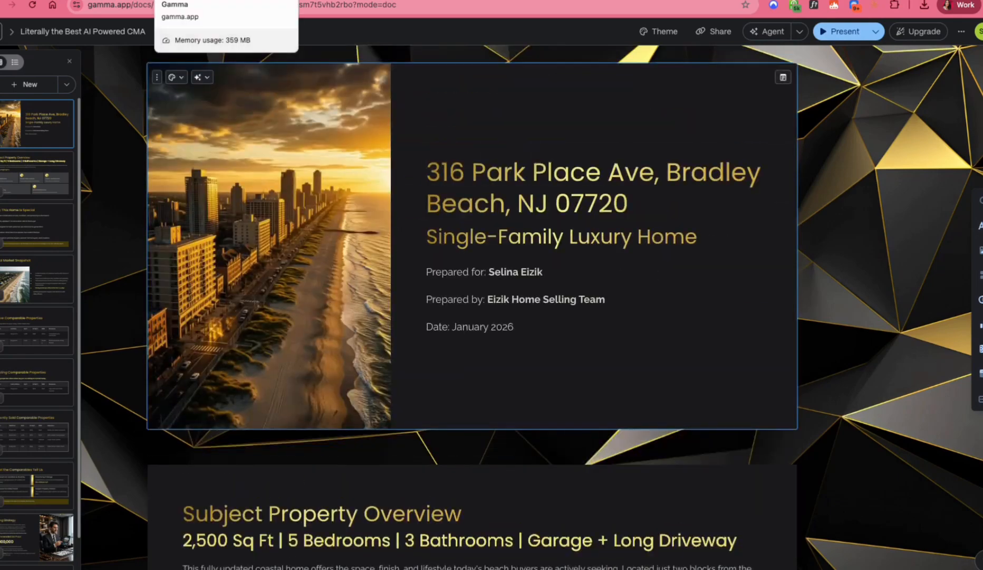
Step: Return to the Gamma workspace home and start a new AI creation from a one-line prompt
{"action": "left_click", "coordinate": [211, 0]}
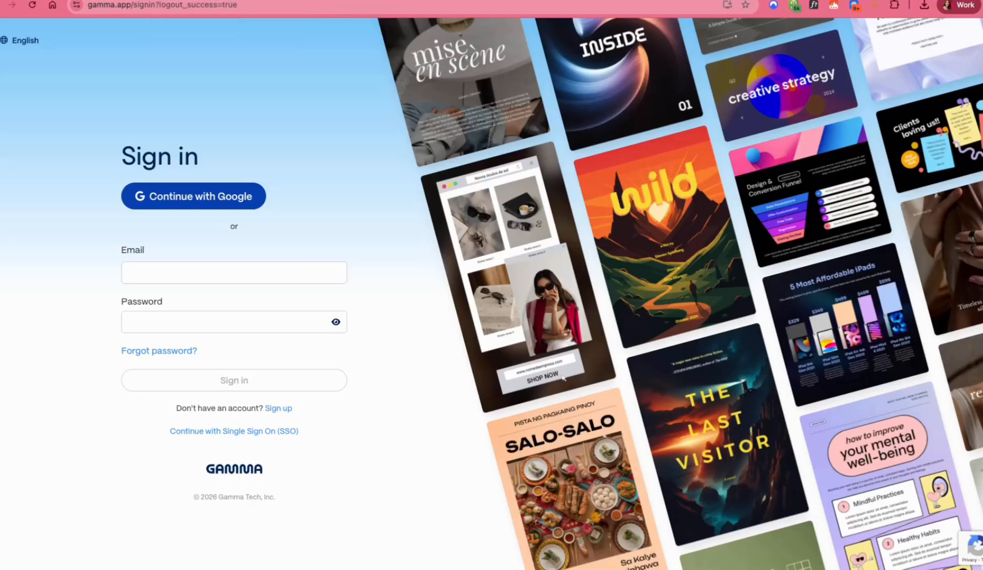
{"action": "left_click", "coordinate": [131, 0]}
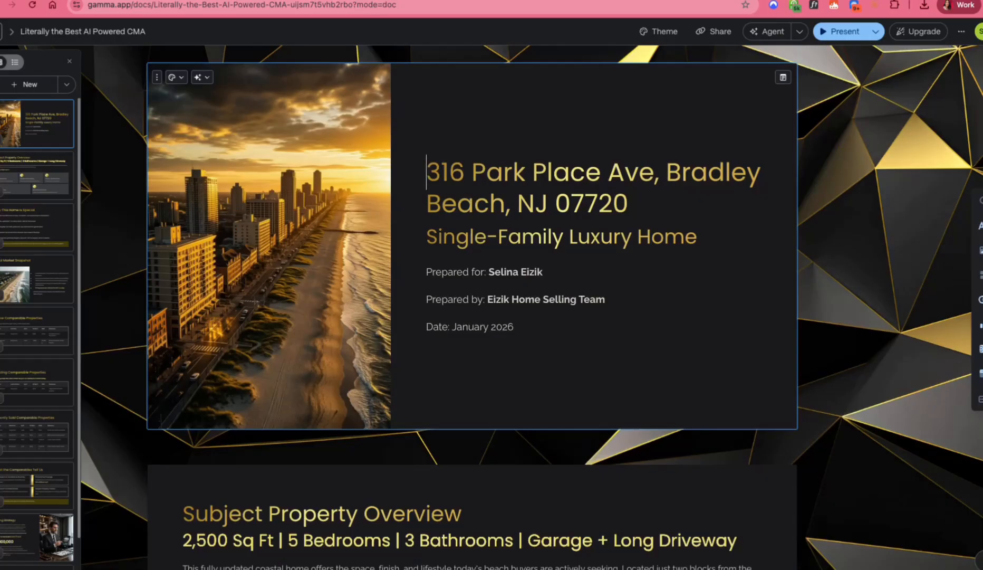
{"action": "left_click", "coordinate": [1, 32]}
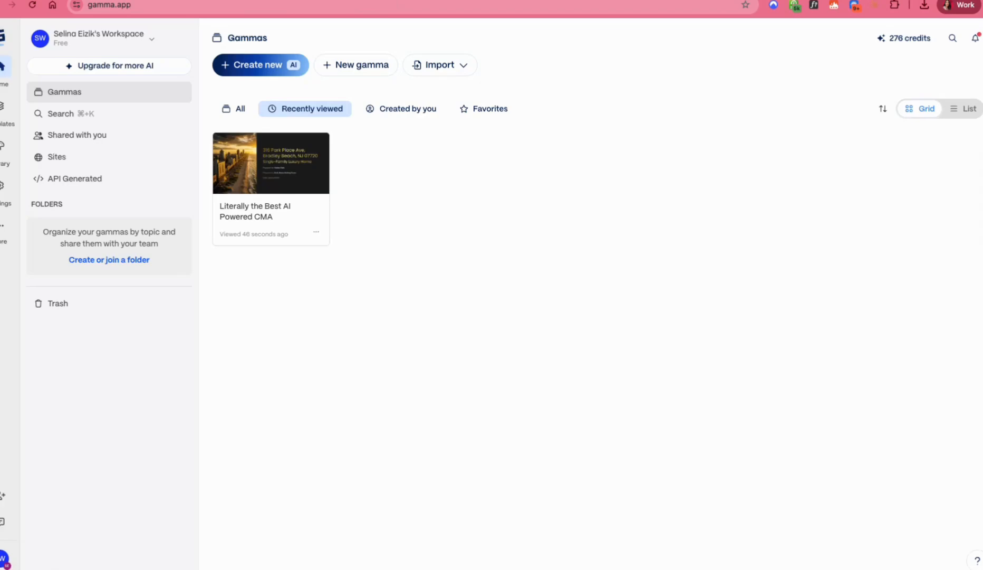
{"action": "left_click", "coordinate": [259, 66]}
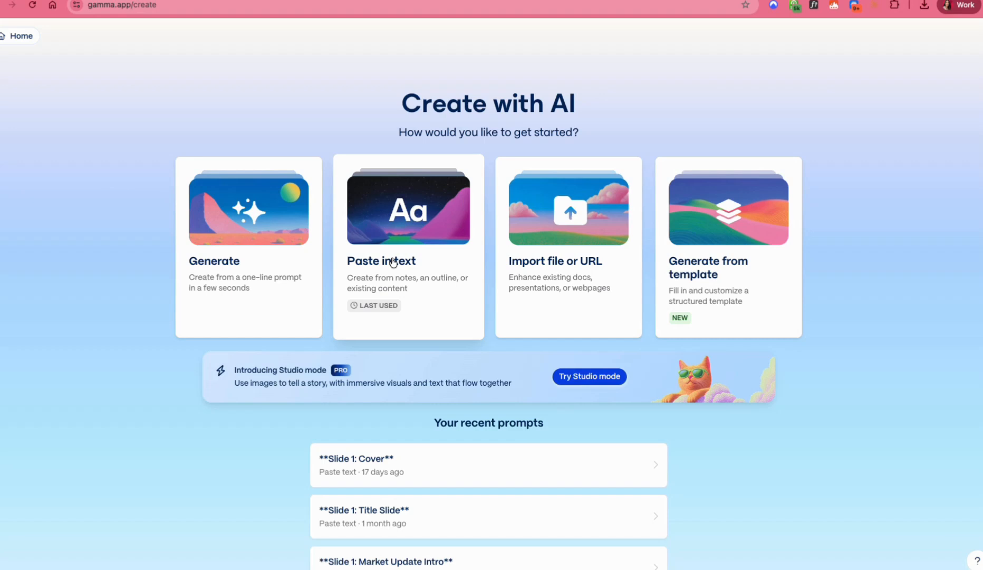
{"action": "left_click", "coordinate": [250, 234]}
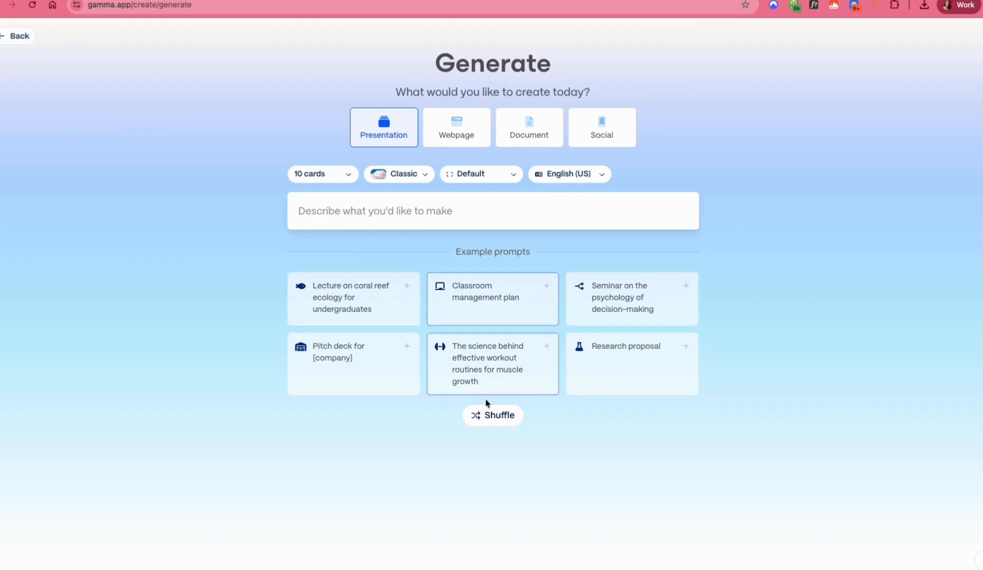
Step: Set the content type to Social and enter the prompt "the top 5 reasons a home sits on the market"
{"action": "left_click", "coordinate": [482, 416]}
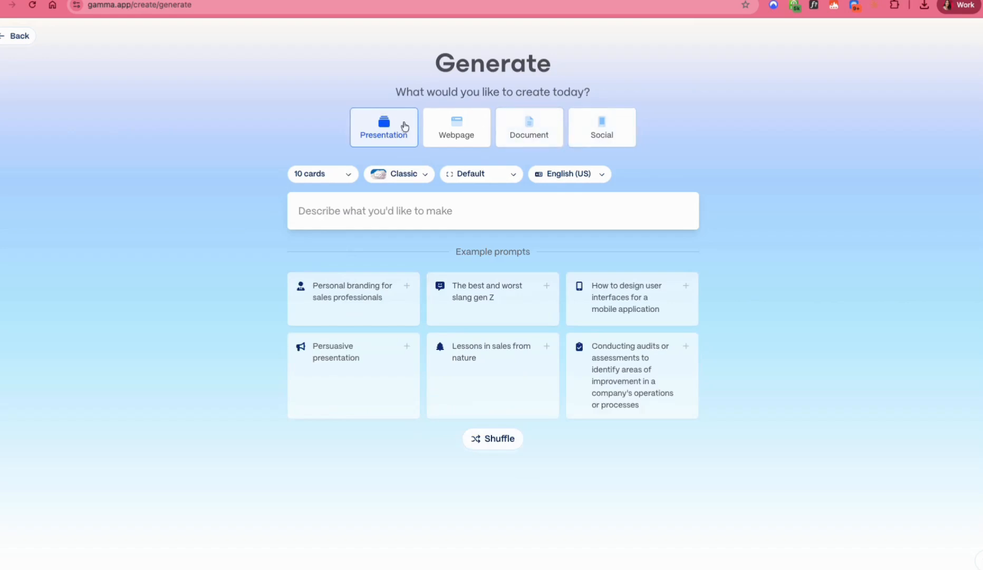
{"action": "left_click", "coordinate": [608, 134]}
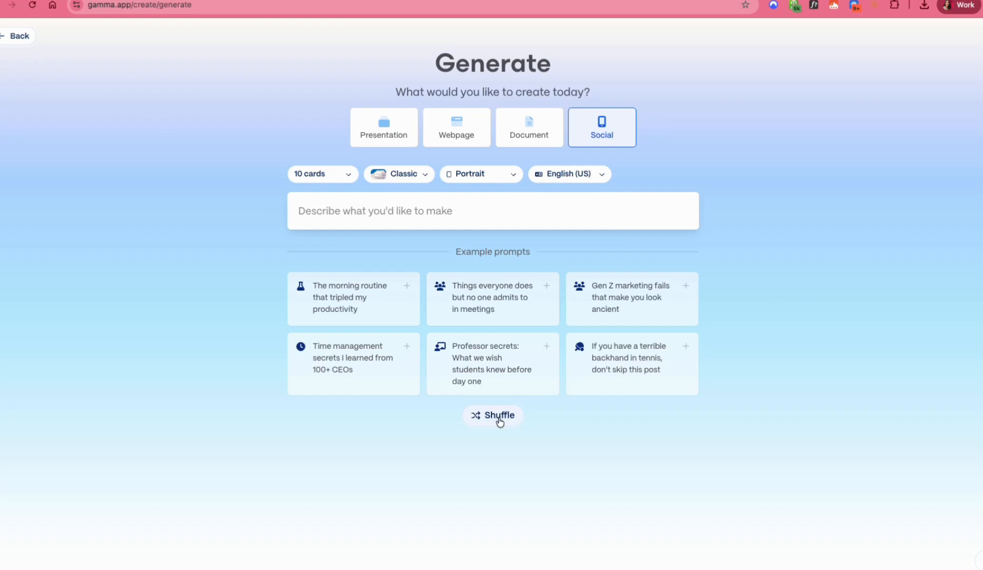
{"action": "left_click", "coordinate": [407, 209]}
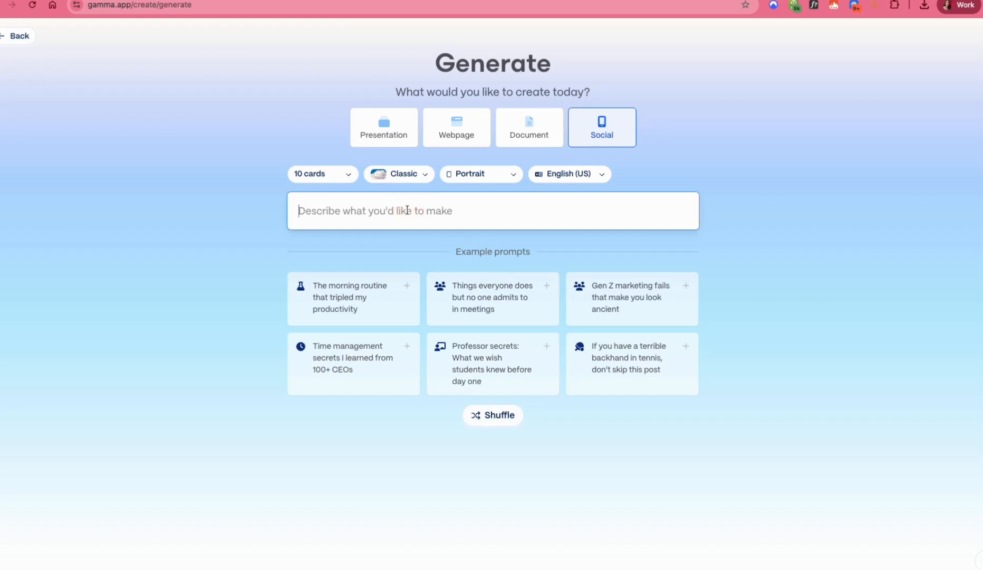
{"action": "type", "text": "the top "}
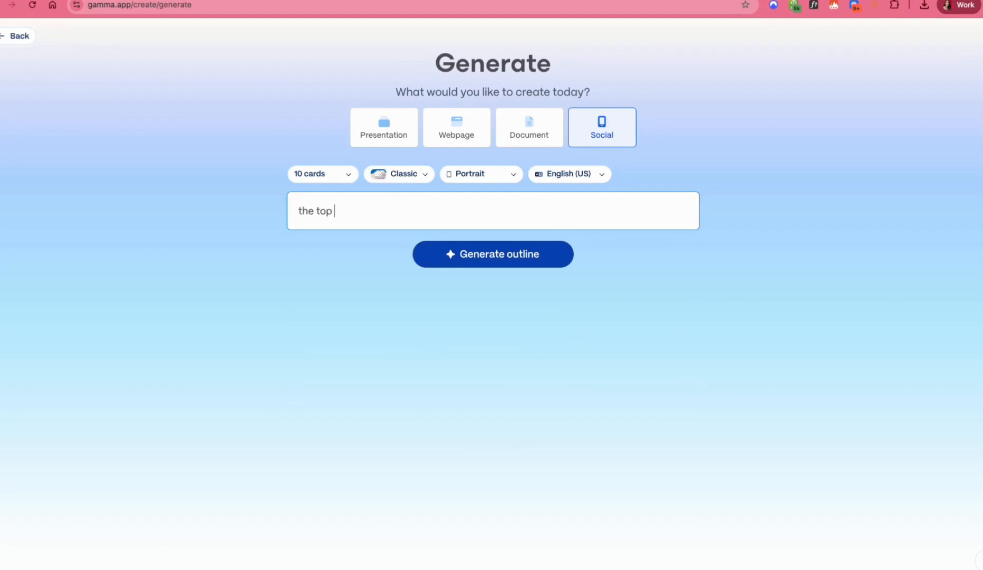
{"action": "type", "text": "5 reasons a home sits on the market"}
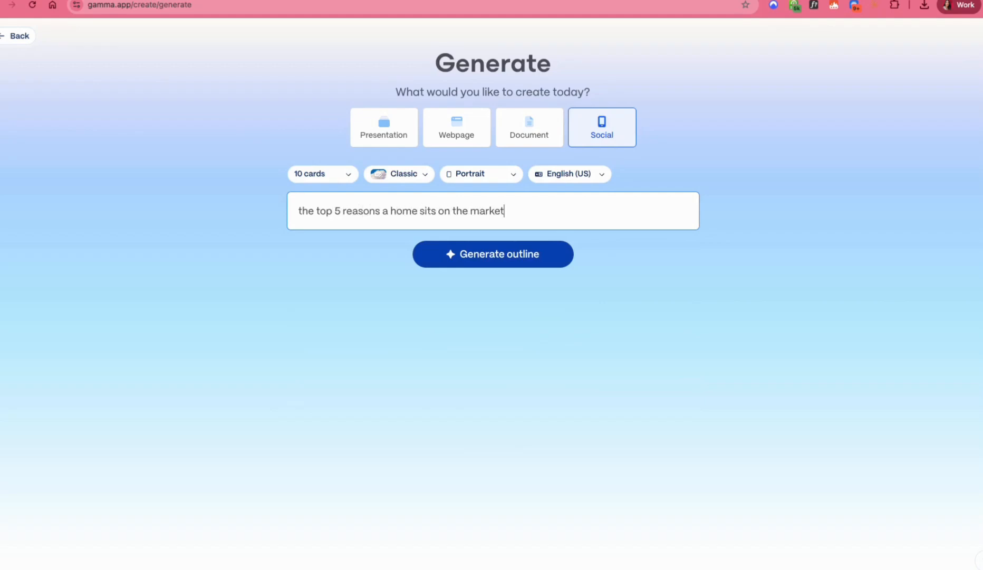
{"action": "left_click", "coordinate": [332, 180]}
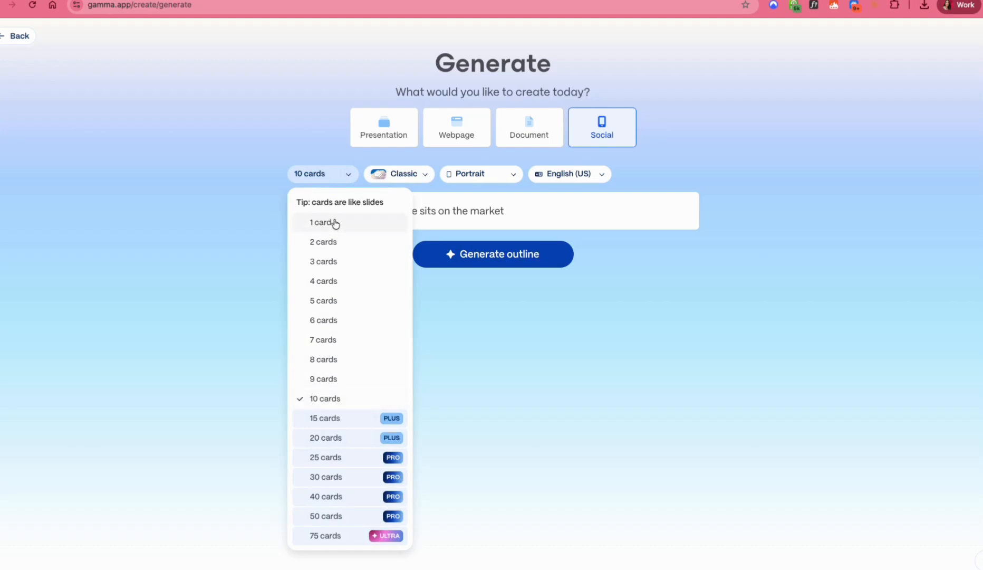
{"action": "left_click", "coordinate": [448, 218]}
{"action": "triple_click", "coordinate": [358, 212]}
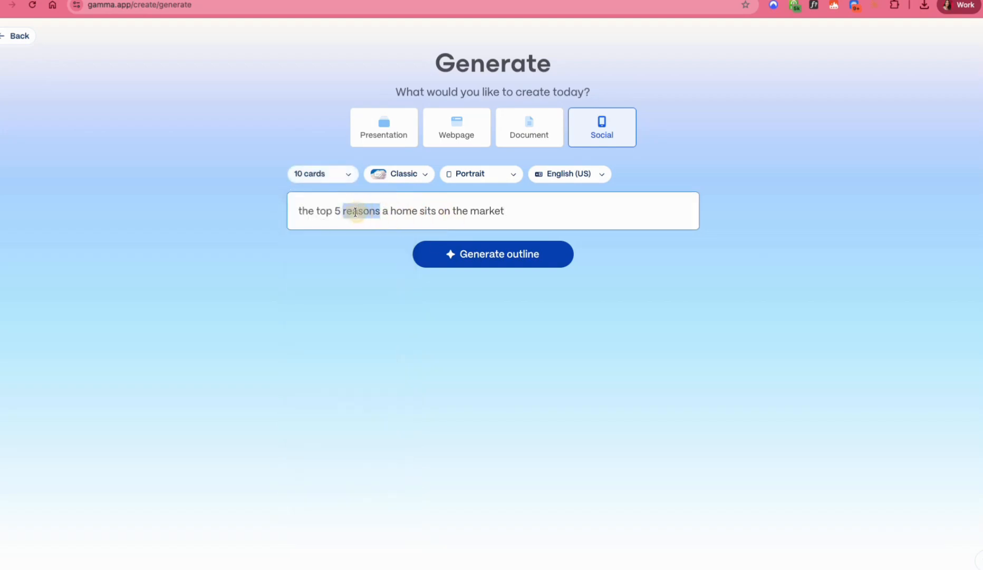
{"action": "left_click", "coordinate": [323, 179]}
{"action": "left_click", "coordinate": [320, 355]}
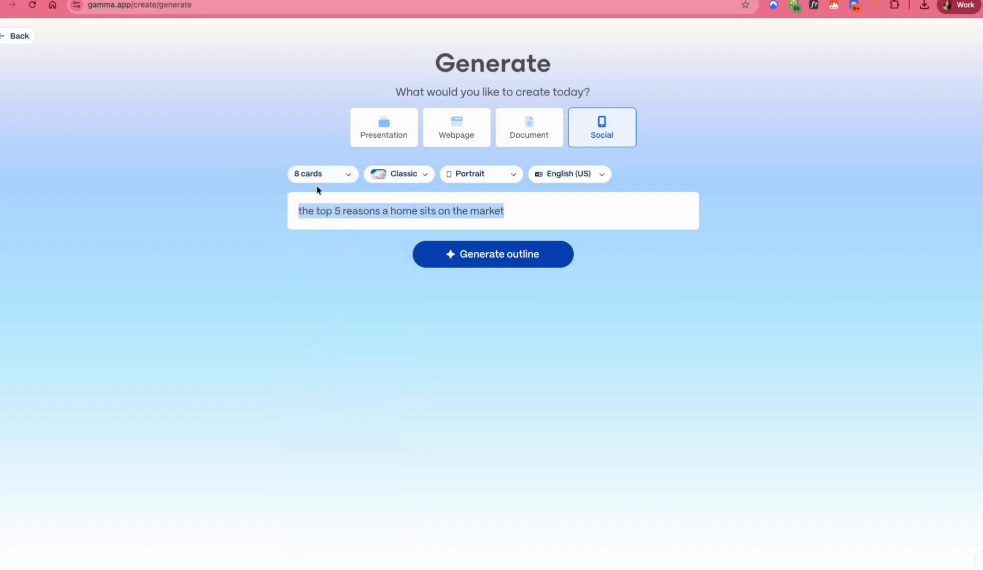
Step: Set the number of cards to 7 and generate the outline from the prompt
{"action": "left_click", "coordinate": [318, 176]}
{"action": "left_click", "coordinate": [323, 340]}
{"action": "left_click", "coordinate": [536, 209]}
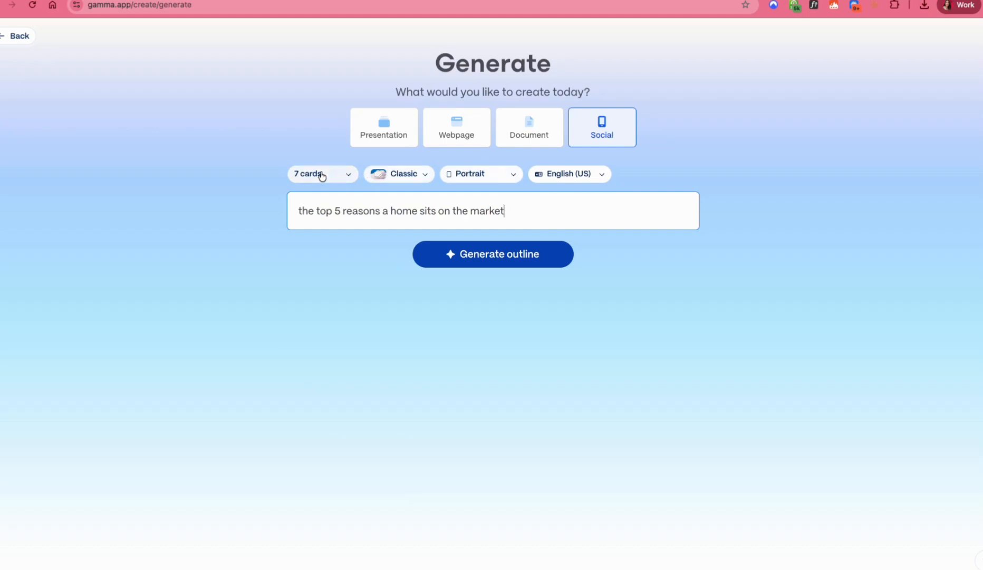
{"action": "triple_click", "coordinate": [338, 208]}
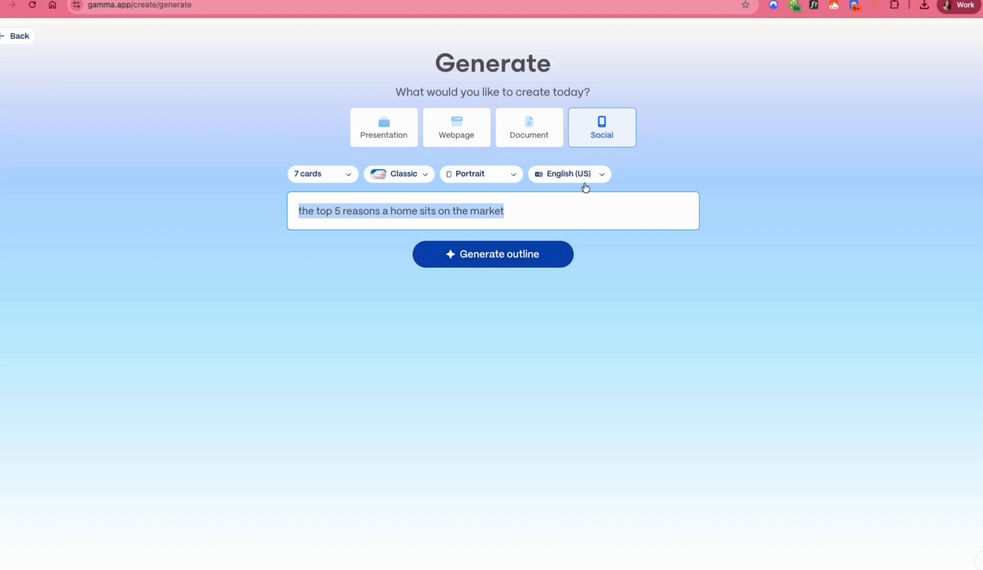
{"action": "left_click", "coordinate": [486, 261]}
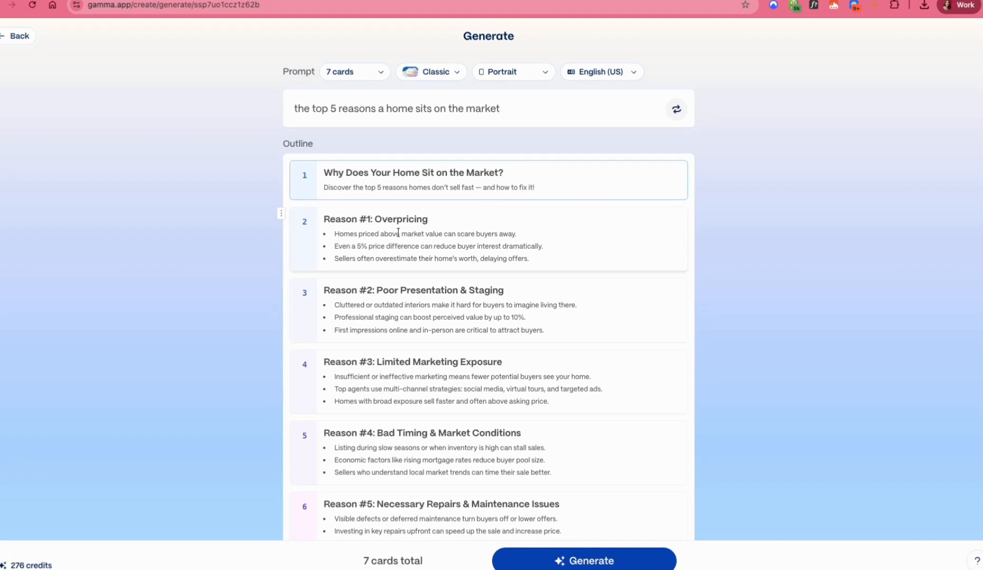
Step: Review the outline cards through to the closing "Ready to Sell Faster?" call to action and the customization options
{"action": "scroll", "coordinate": [399, 233], "scroll_direction": "down", "scroll_amount": 1}
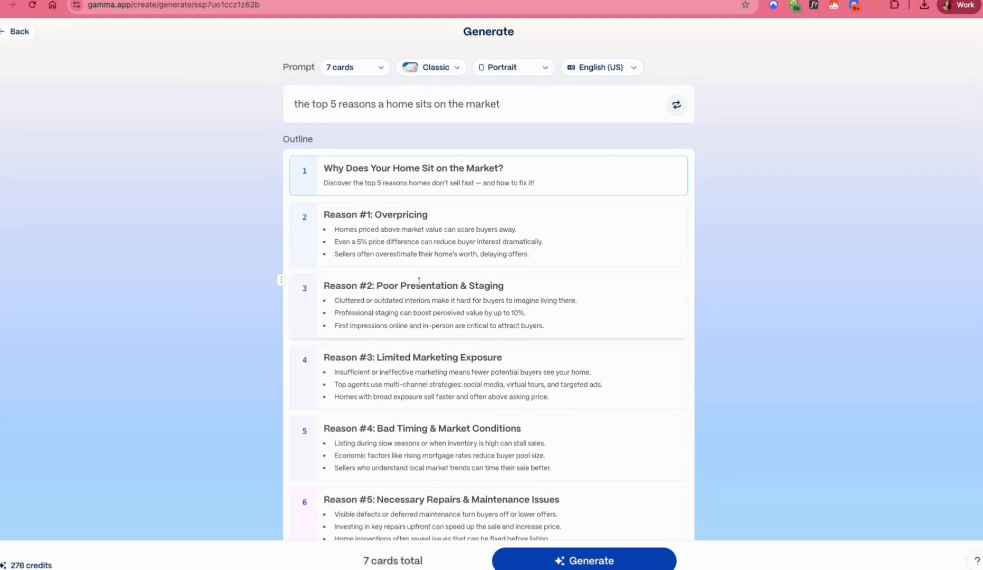
{"action": "scroll", "coordinate": [419, 282], "scroll_direction": "down", "scroll_amount": 5}
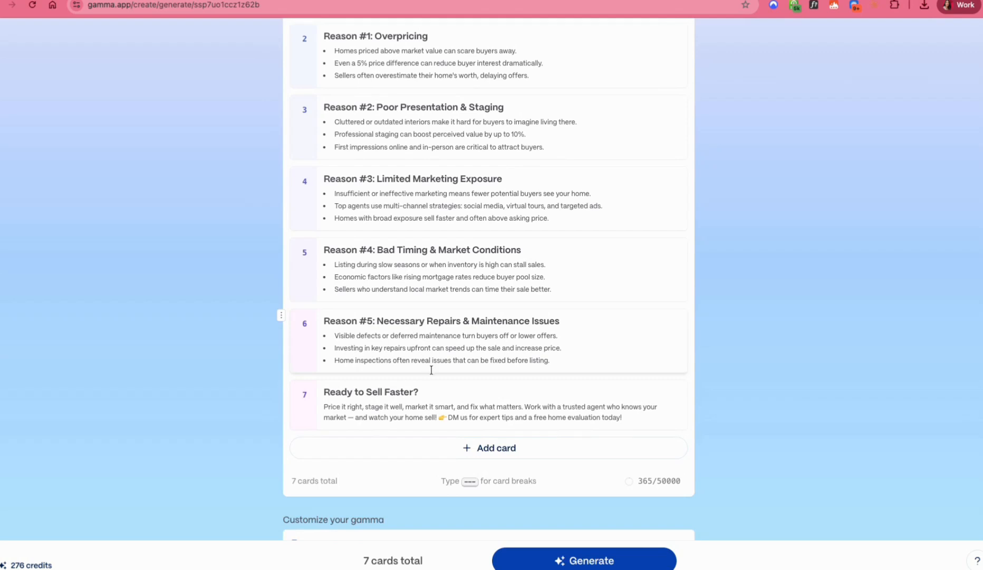
{"action": "left_click_drag", "start_coordinate": [375, 407], "coordinate": [562, 407]}
{"action": "left_click", "coordinate": [562, 407]}
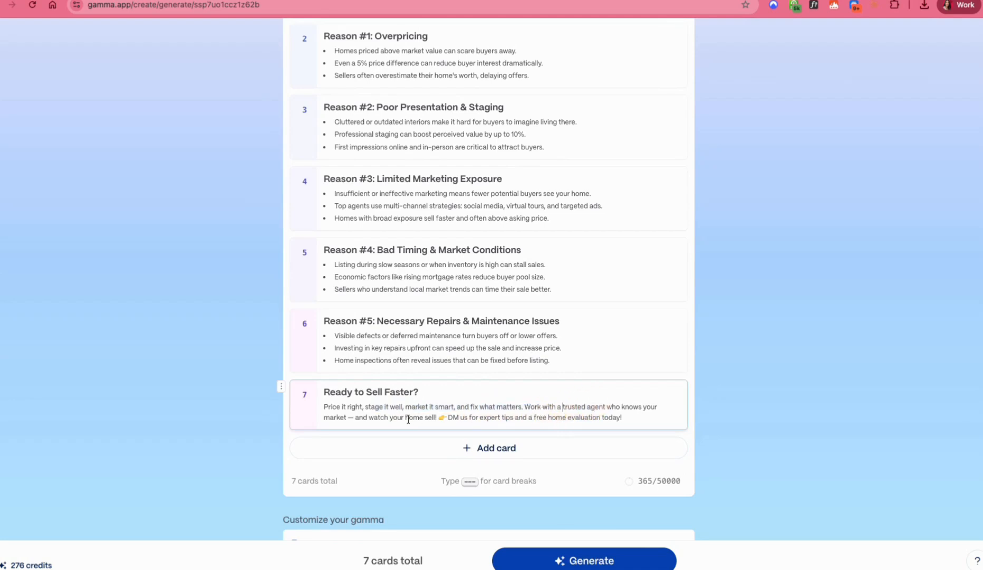
{"action": "left_click_drag", "start_coordinate": [373, 417], "coordinate": [465, 416]}
{"action": "left_click", "coordinate": [622, 418]}
{"action": "left_click", "coordinate": [486, 409]}
{"action": "scroll", "coordinate": [551, 342], "scroll_direction": "down", "scroll_amount": 3}
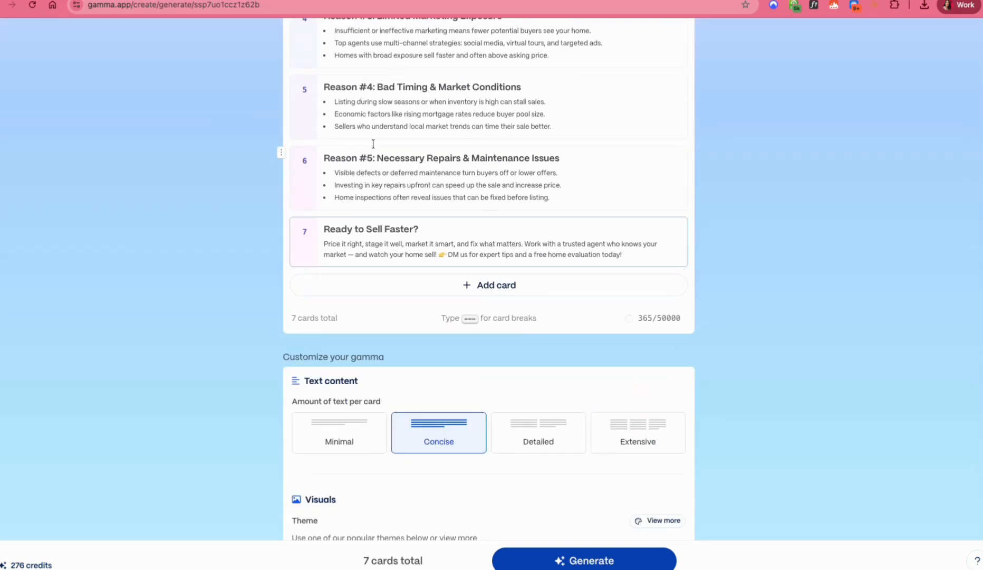
Step: Set the amount of text per card to Minimal
{"action": "triple_click", "coordinate": [376, 244]}
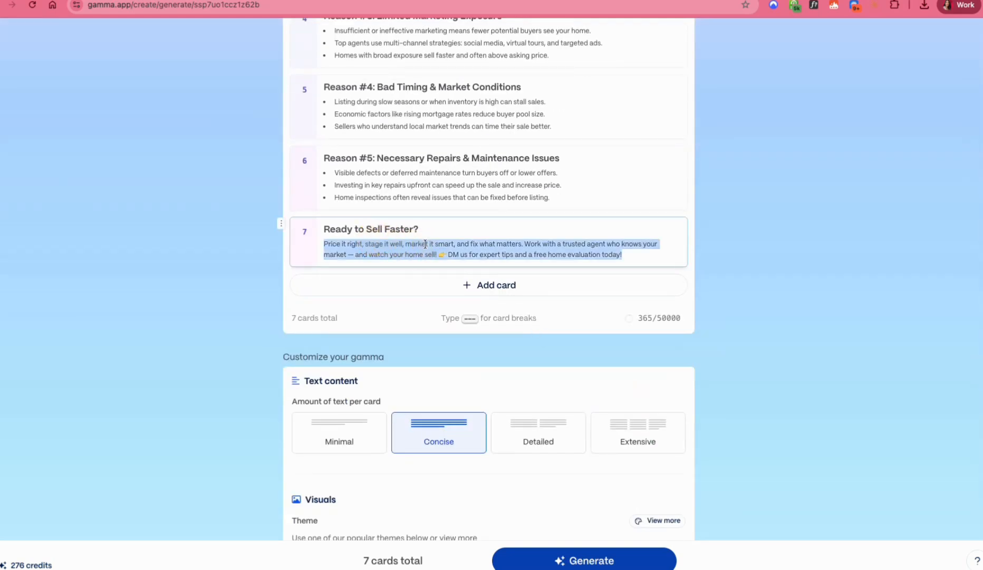
{"action": "scroll", "coordinate": [523, 288], "scroll_direction": "up", "scroll_amount": 2}
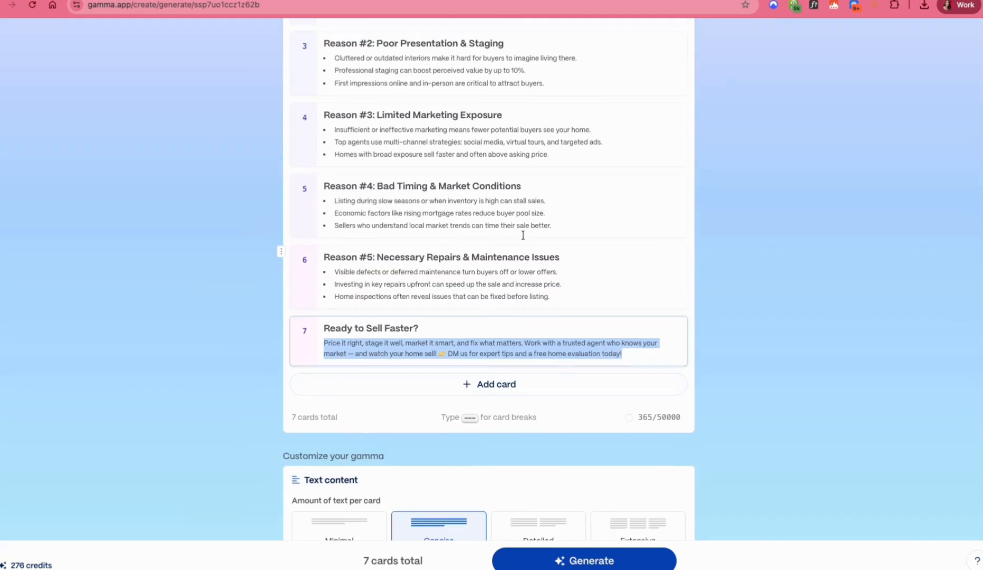
{"action": "scroll", "coordinate": [500, 252], "scroll_direction": "down", "scroll_amount": 6}
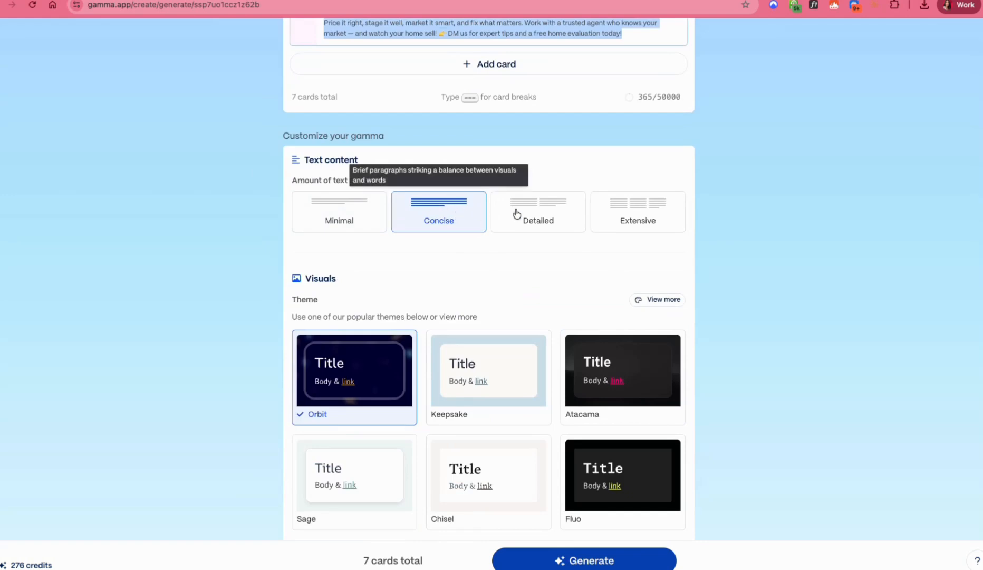
{"action": "left_click", "coordinate": [329, 212]}
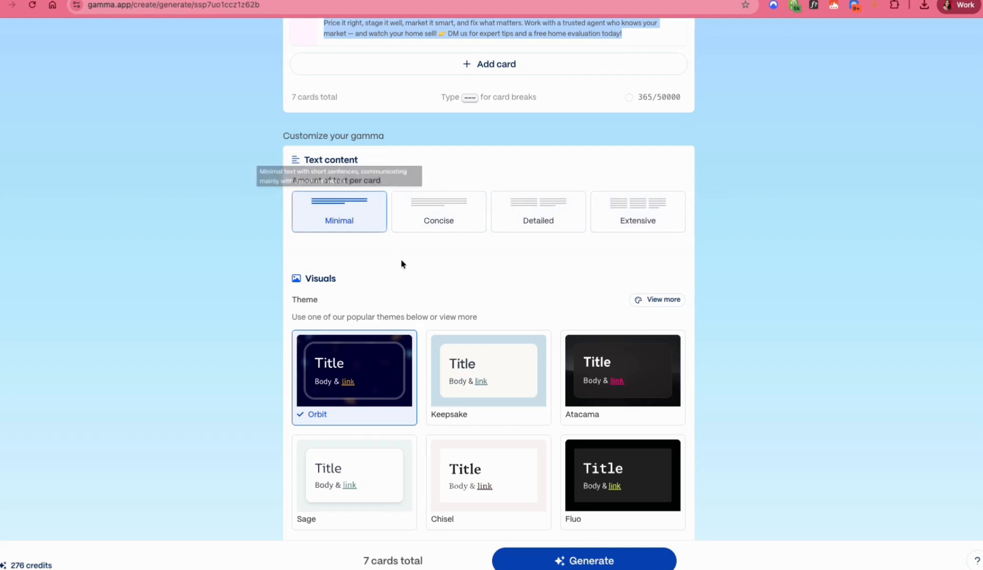
{"action": "scroll", "coordinate": [402, 263], "scroll_direction": "up", "scroll_amount": 3}
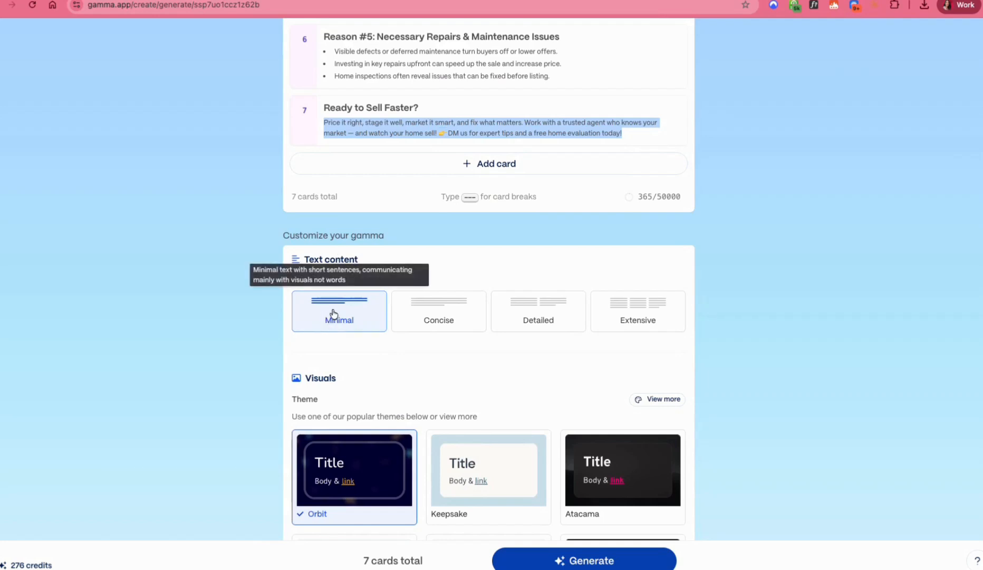
Step: Open the full collection of standard themes and filter it by Professional, Colorful and Light
{"action": "scroll", "coordinate": [333, 313], "scroll_direction": "down", "scroll_amount": 4}
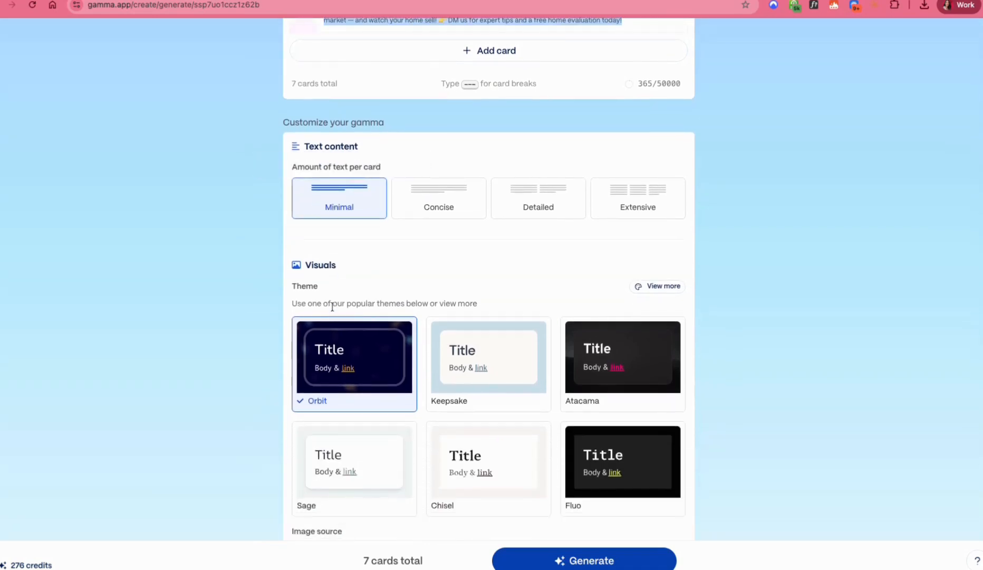
{"action": "scroll", "coordinate": [334, 298], "scroll_direction": "down", "scroll_amount": 2}
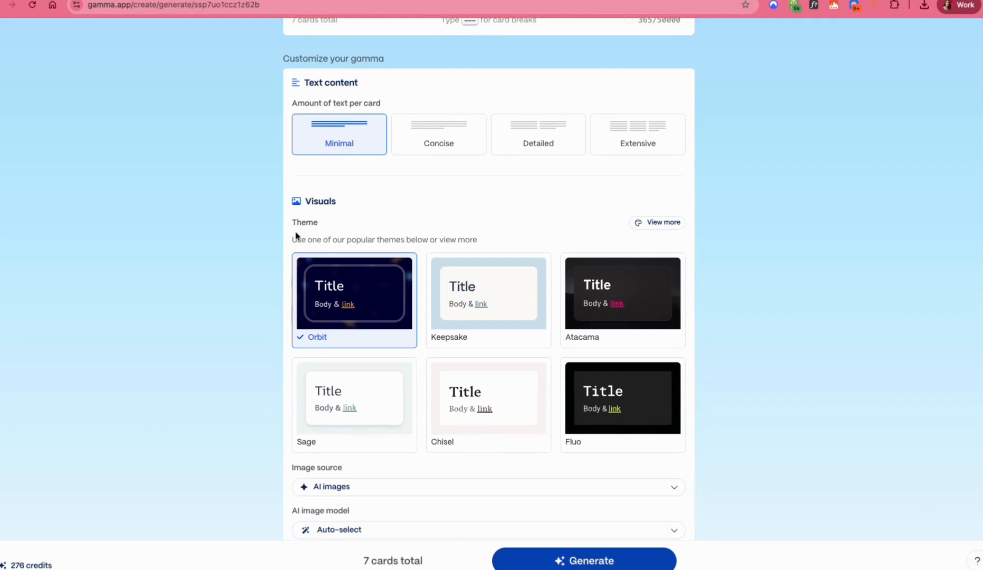
{"action": "scroll", "coordinate": [396, 254], "scroll_direction": "down", "scroll_amount": 1}
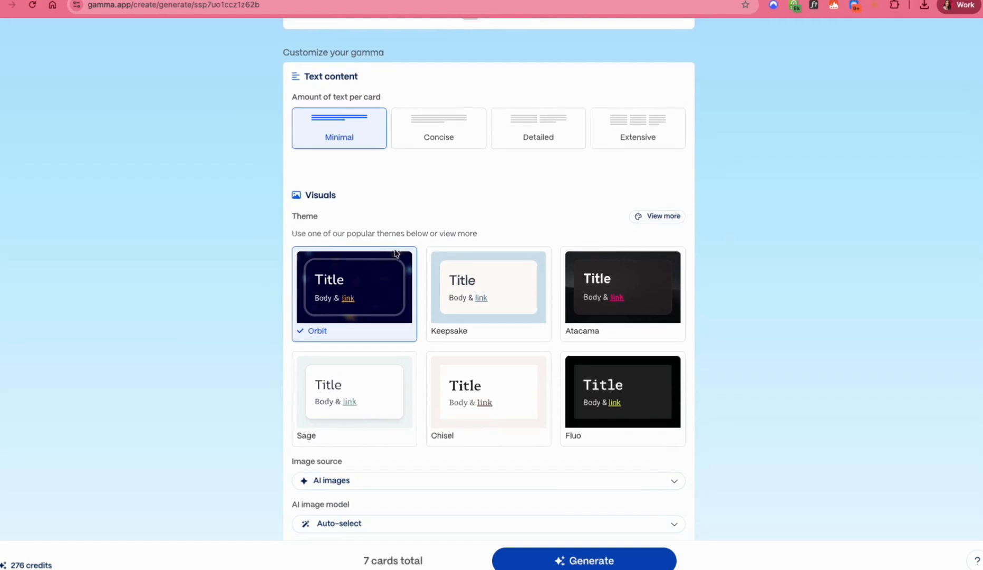
{"action": "left_click", "coordinate": [655, 220]}
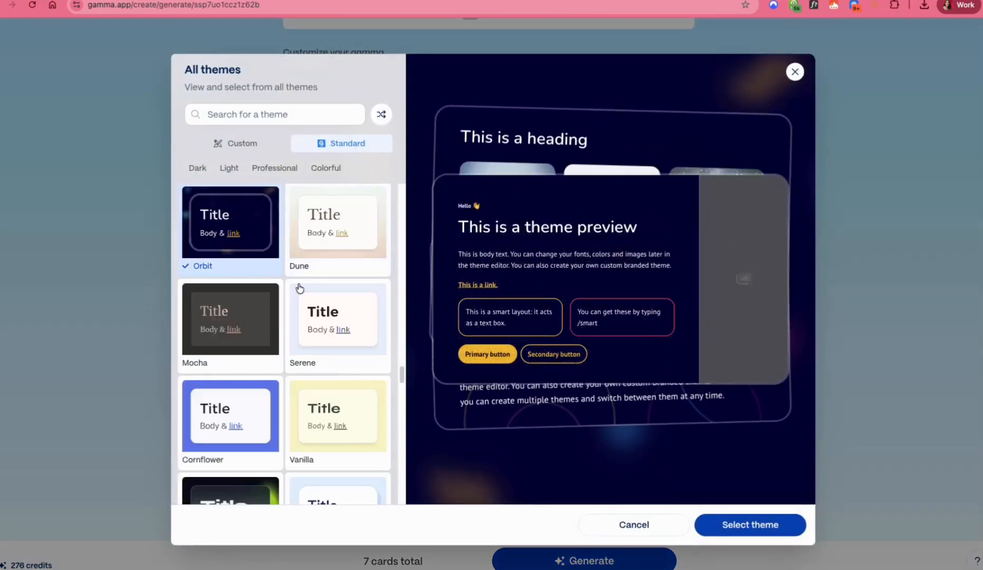
{"action": "scroll", "coordinate": [300, 287], "scroll_direction": "down", "scroll_amount": 15}
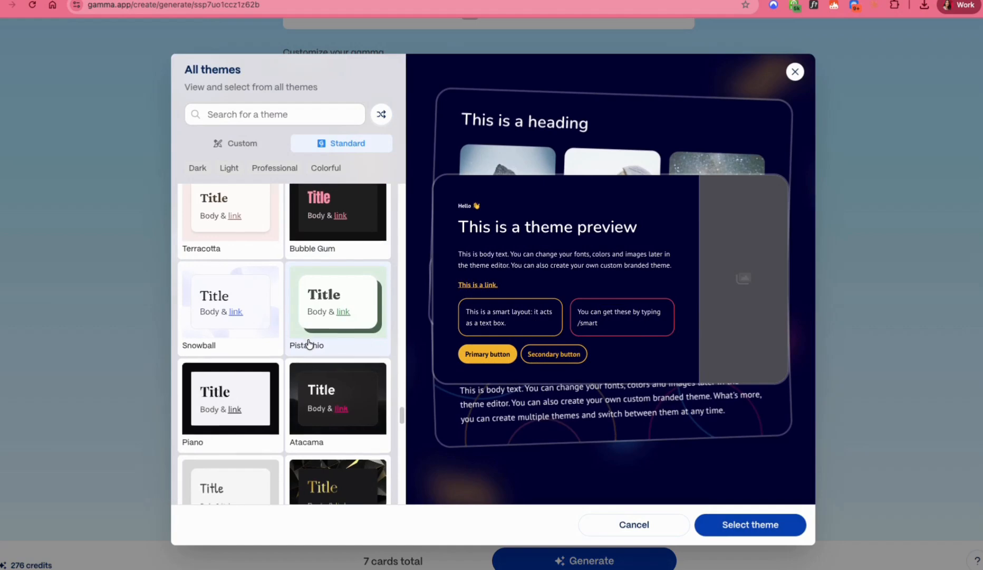
{"action": "scroll", "coordinate": [309, 344], "scroll_direction": "up", "scroll_amount": 15}
{"action": "left_click", "coordinate": [274, 168]}
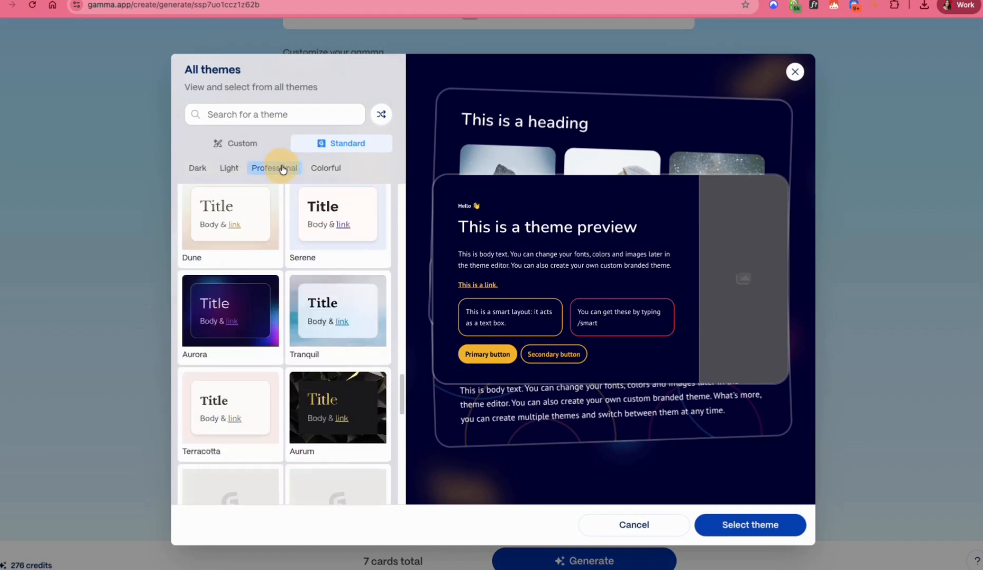
{"action": "left_click", "coordinate": [326, 168]}
{"action": "left_click", "coordinate": [229, 167]}
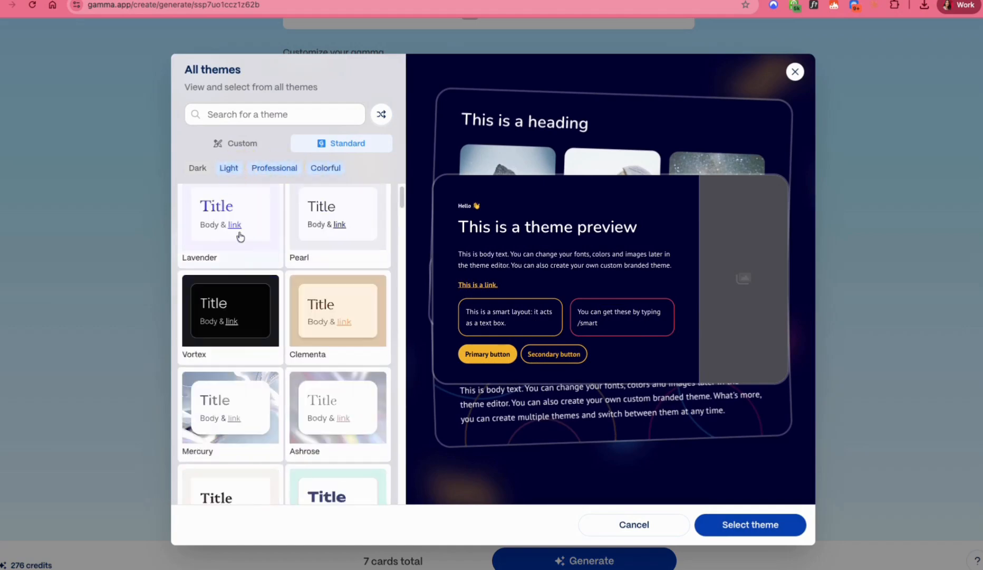
Step: Preview the Vortex, Dialogue and Petrol themes in the filtered collection
{"action": "left_click", "coordinate": [257, 323]}
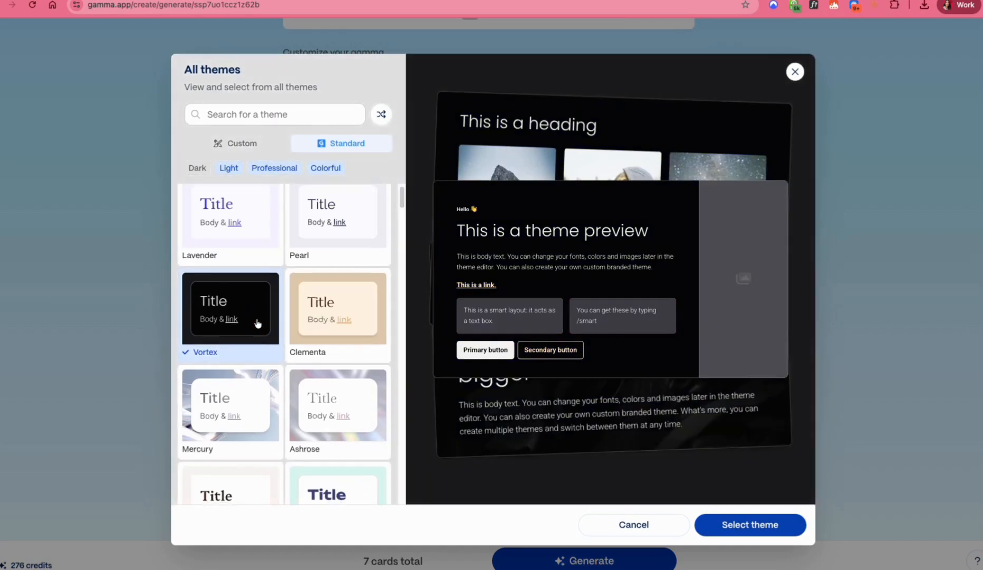
{"action": "scroll", "coordinate": [334, 340], "scroll_direction": "down", "scroll_amount": 7}
{"action": "scroll", "coordinate": [336, 341], "scroll_direction": "down", "scroll_amount": 6}
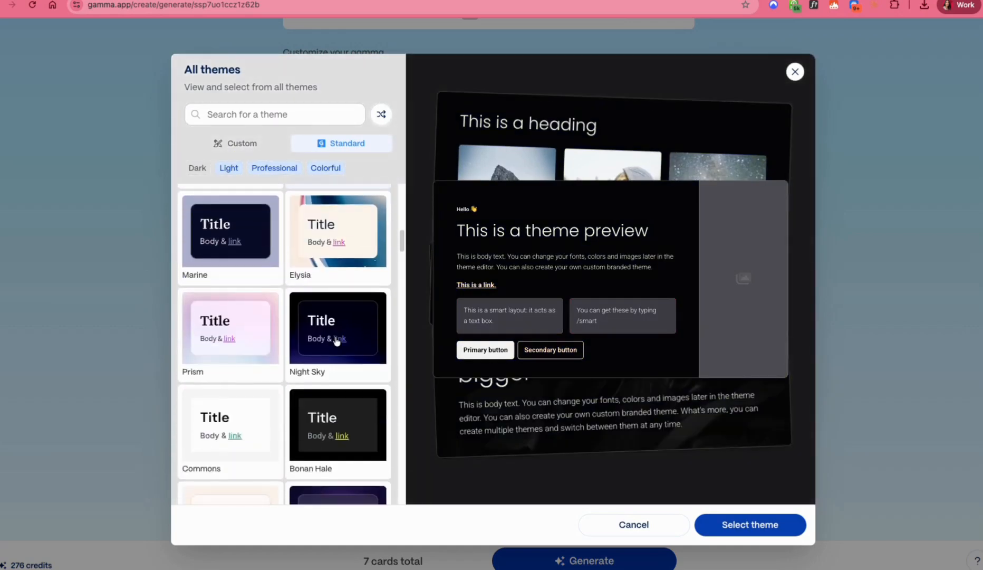
{"action": "scroll", "coordinate": [336, 341], "scroll_direction": "down", "scroll_amount": 1}
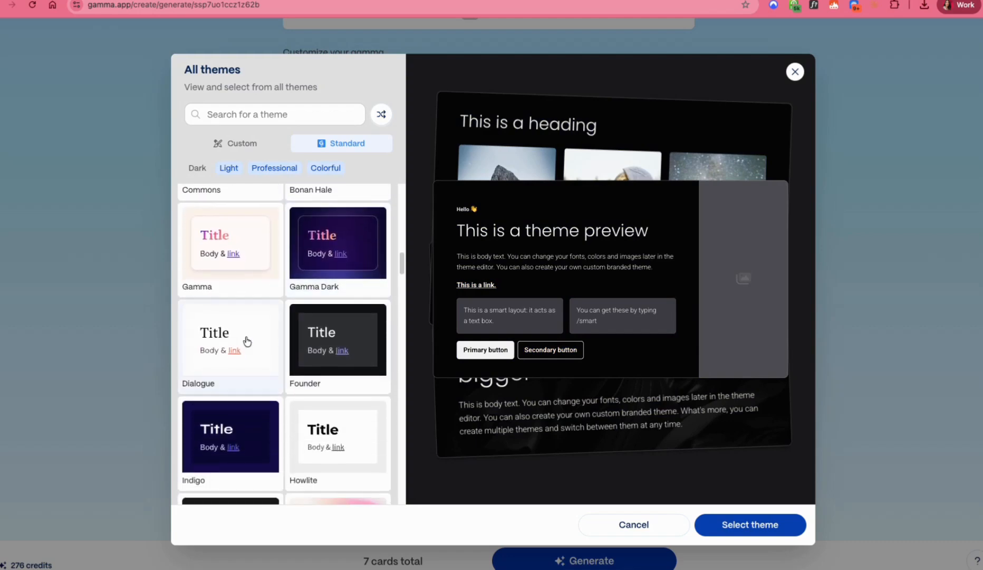
{"action": "left_click", "coordinate": [248, 340]}
{"action": "scroll", "coordinate": [315, 346], "scroll_direction": "down", "scroll_amount": 4}
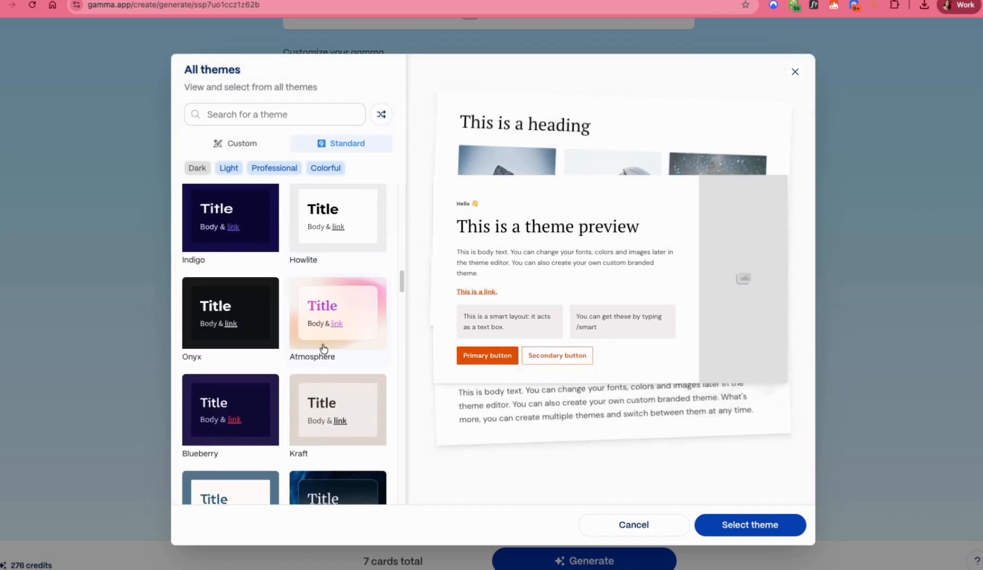
{"action": "scroll", "coordinate": [334, 341], "scroll_direction": "down", "scroll_amount": 3}
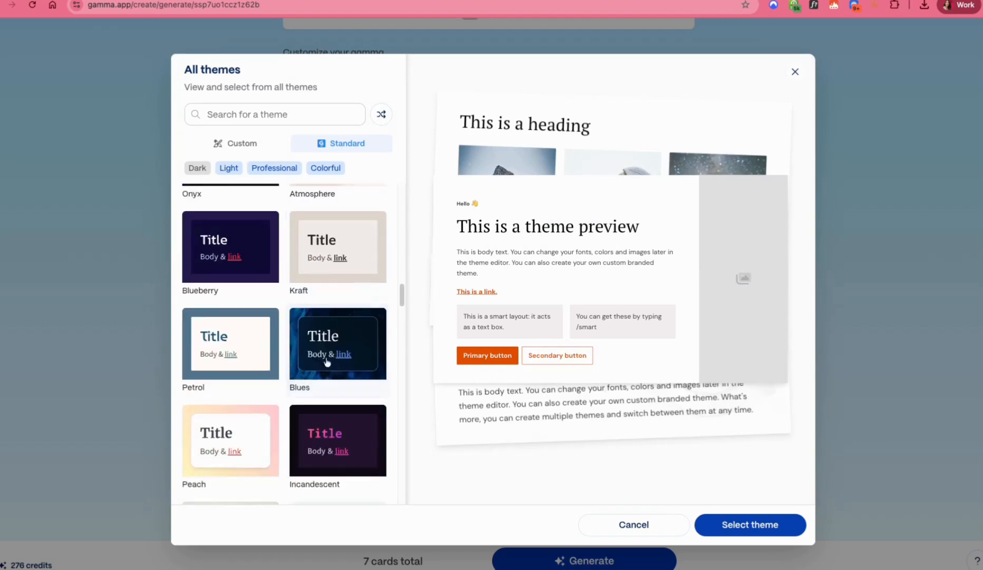
{"action": "left_click", "coordinate": [246, 355]}
{"action": "scroll", "coordinate": [308, 346], "scroll_direction": "down", "scroll_amount": 1}
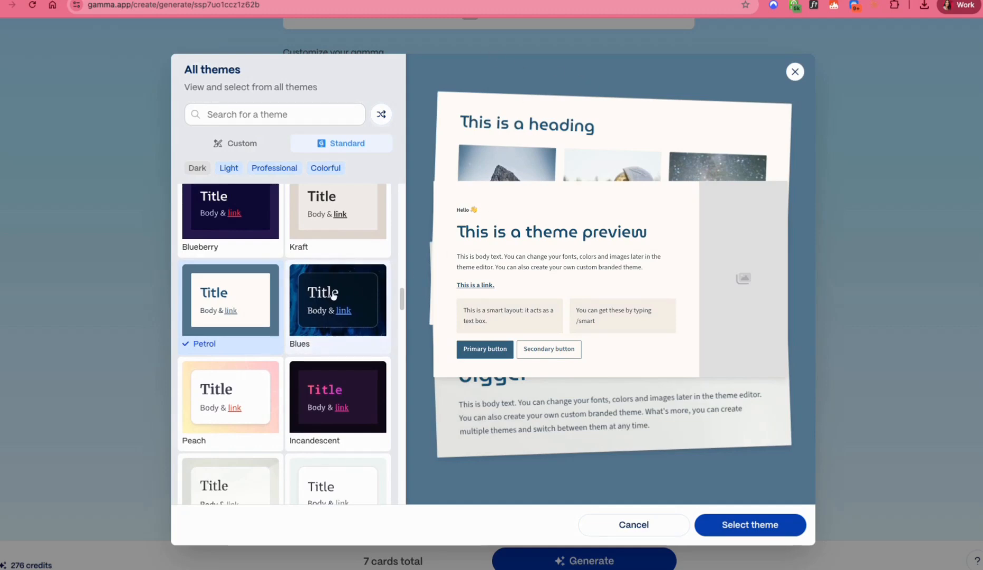
Step: Look through more of the filtered themes and preview Aurum, Editoria and Gleam
{"action": "scroll", "coordinate": [330, 290], "scroll_direction": "up", "scroll_amount": 10}
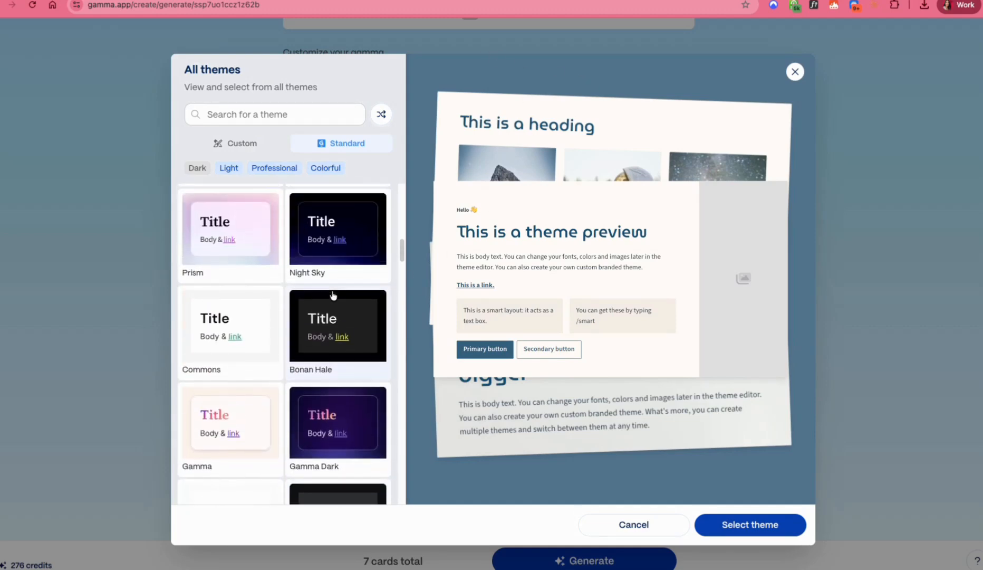
{"action": "scroll", "coordinate": [333, 295], "scroll_direction": "down", "scroll_amount": 10}
{"action": "scroll", "coordinate": [333, 295], "scroll_direction": "down", "scroll_amount": 12}
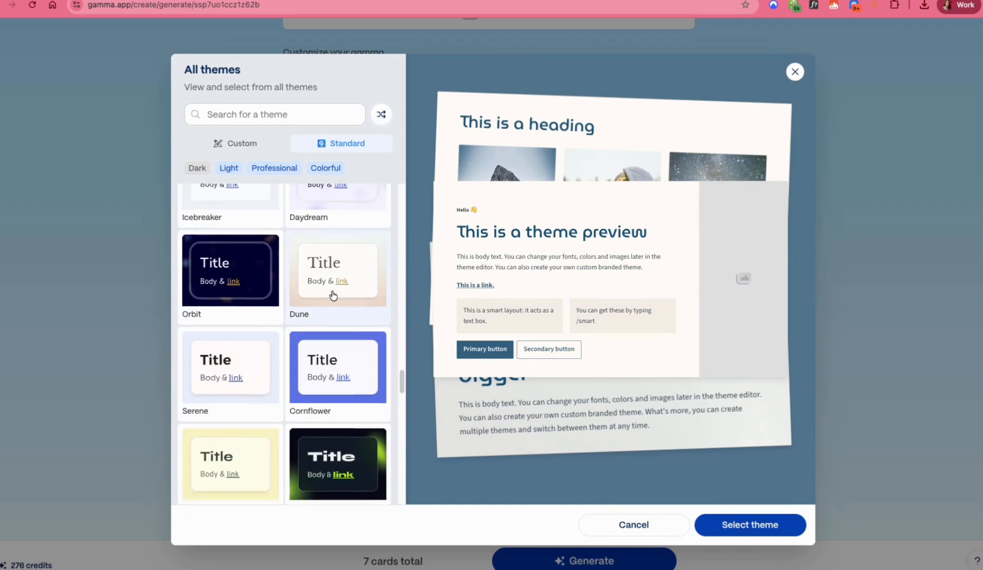
{"action": "left_click", "coordinate": [358, 316]}
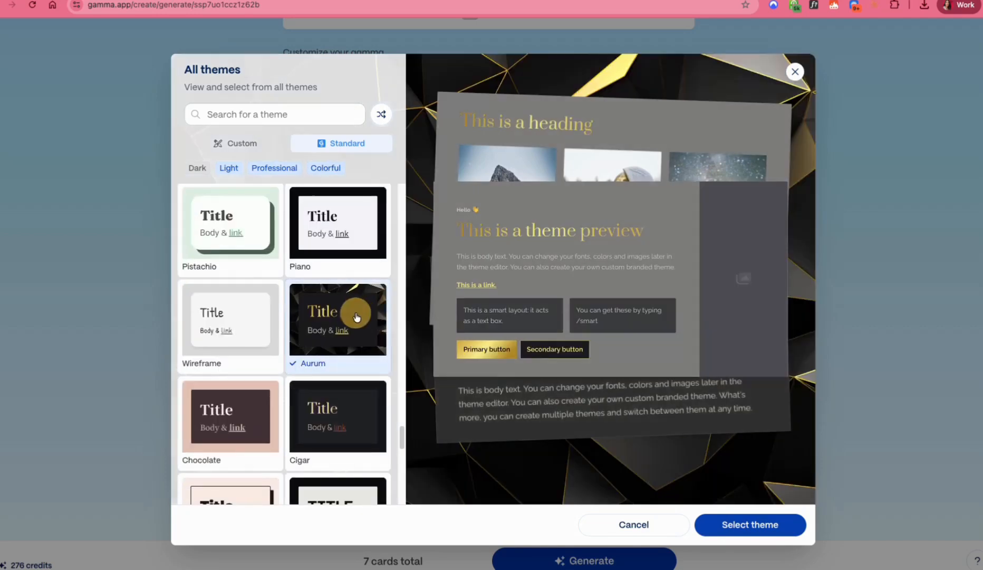
{"action": "scroll", "coordinate": [358, 316], "scroll_direction": "down", "scroll_amount": 5}
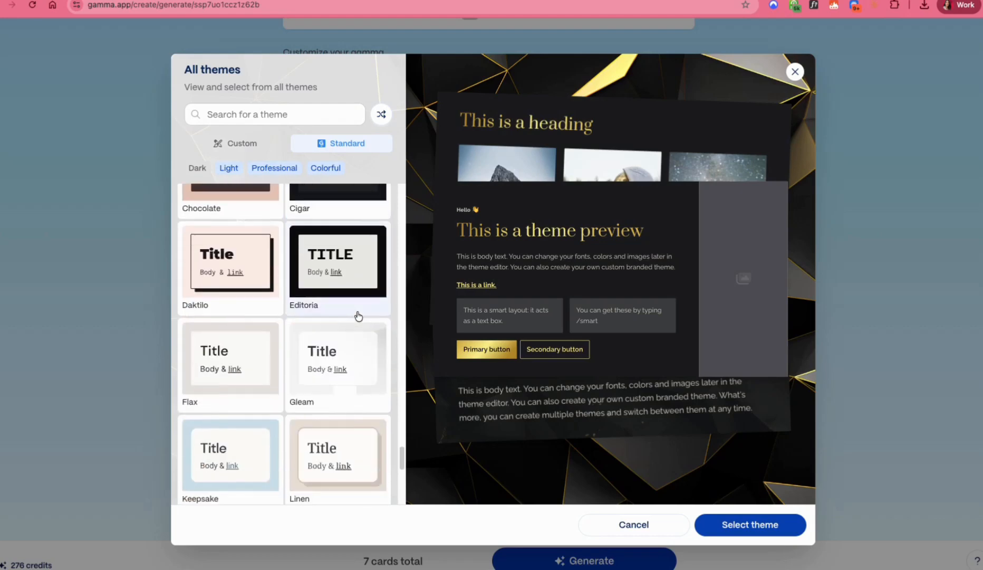
{"action": "left_click", "coordinate": [364, 281]}
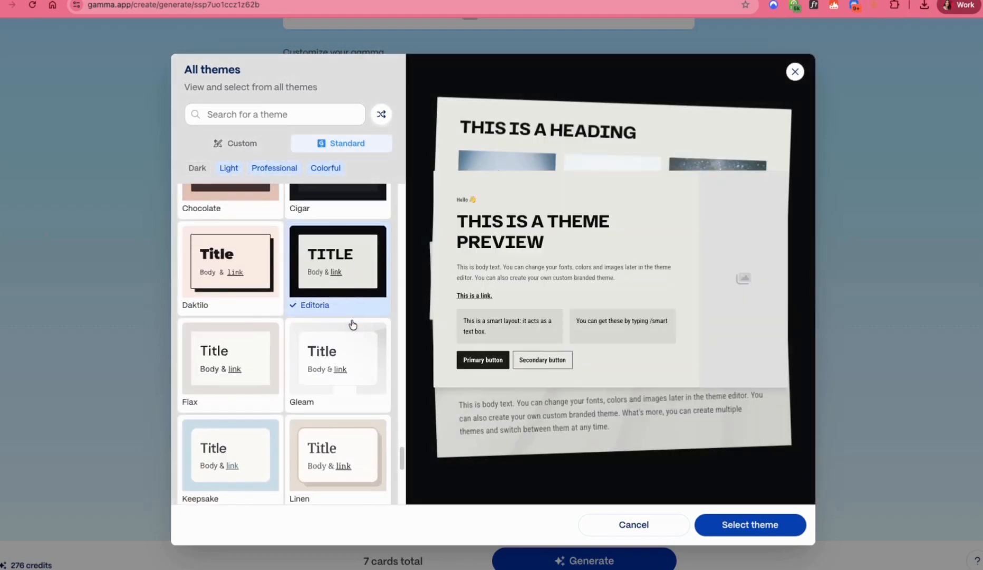
{"action": "scroll", "coordinate": [353, 324], "scroll_direction": "down", "scroll_amount": 2}
{"action": "left_click", "coordinate": [367, 317]}
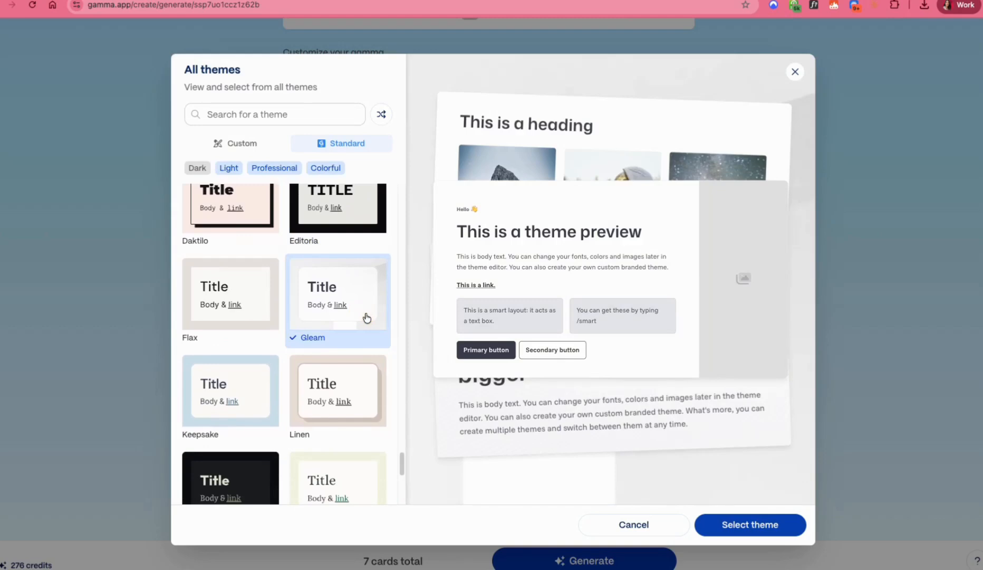
{"action": "scroll", "coordinate": [338, 351], "scroll_direction": "down", "scroll_amount": 6}
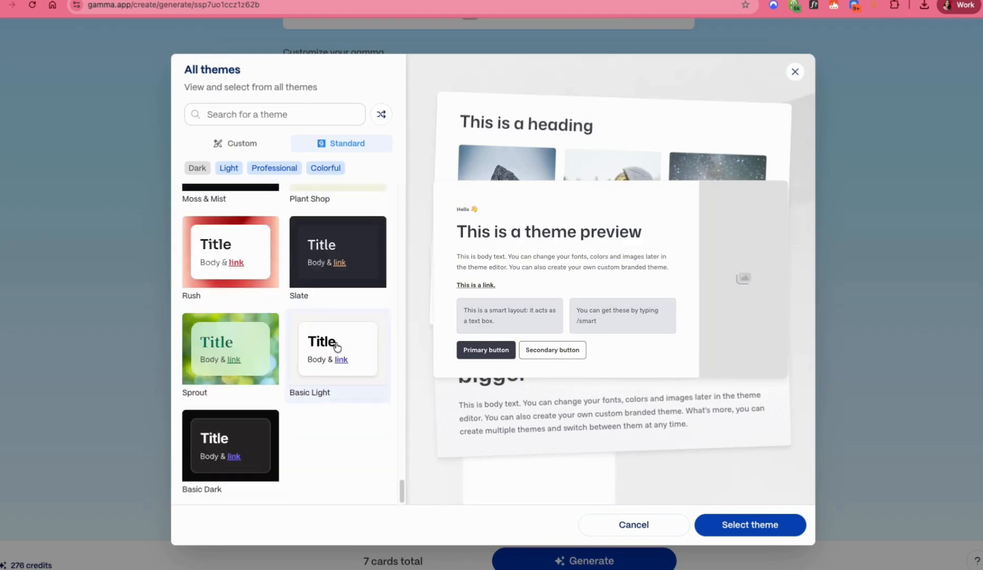
Step: Go back through the theme collection and preview the Onyx theme
{"action": "scroll", "coordinate": [336, 337], "scroll_direction": "up", "scroll_amount": 9}
{"action": "scroll", "coordinate": [336, 330], "scroll_direction": "up", "scroll_amount": 20}
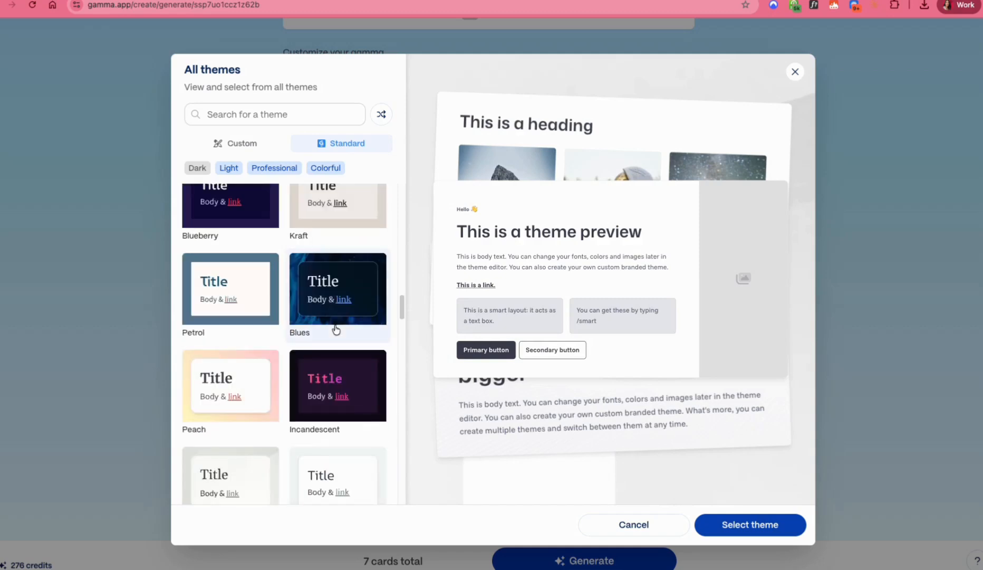
{"action": "scroll", "coordinate": [336, 329], "scroll_direction": "up", "scroll_amount": 4}
{"action": "scroll", "coordinate": [335, 329], "scroll_direction": "up", "scroll_amount": 4}
{"action": "scroll", "coordinate": [330, 334], "scroll_direction": "down", "scroll_amount": 4}
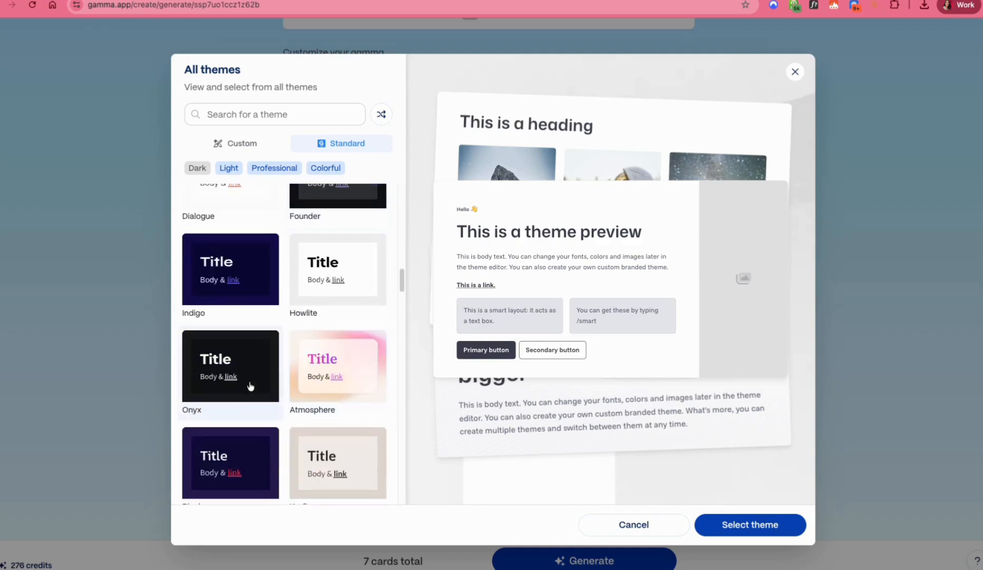
{"action": "left_click", "coordinate": [272, 375]}
{"action": "scroll", "coordinate": [349, 325], "scroll_direction": "up", "scroll_amount": 10}
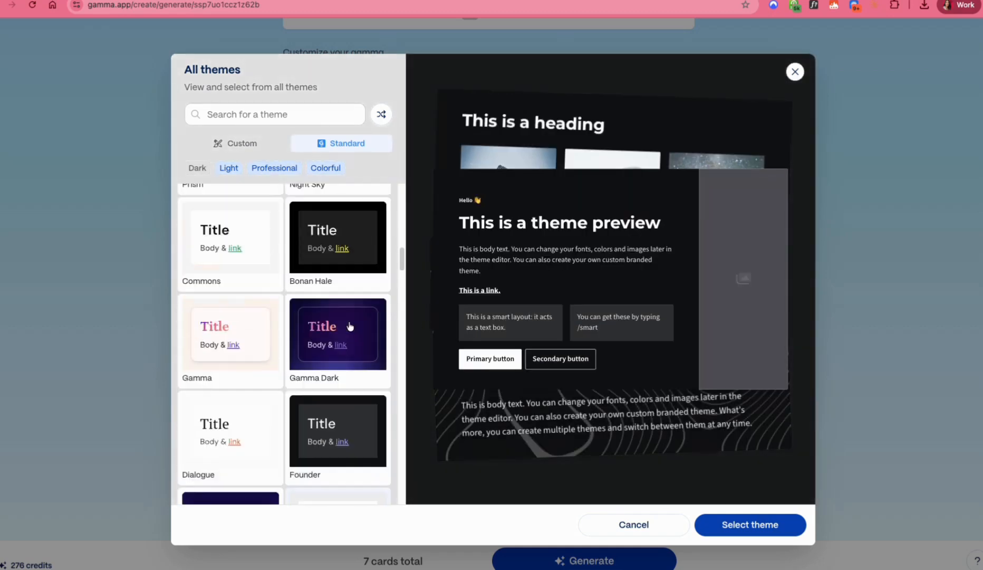
Step: Choose the Vortex theme and apply it as the theme for the cards
{"action": "scroll", "coordinate": [349, 325], "scroll_direction": "up", "scroll_amount": 5}
{"action": "scroll", "coordinate": [343, 329], "scroll_direction": "up", "scroll_amount": 2}
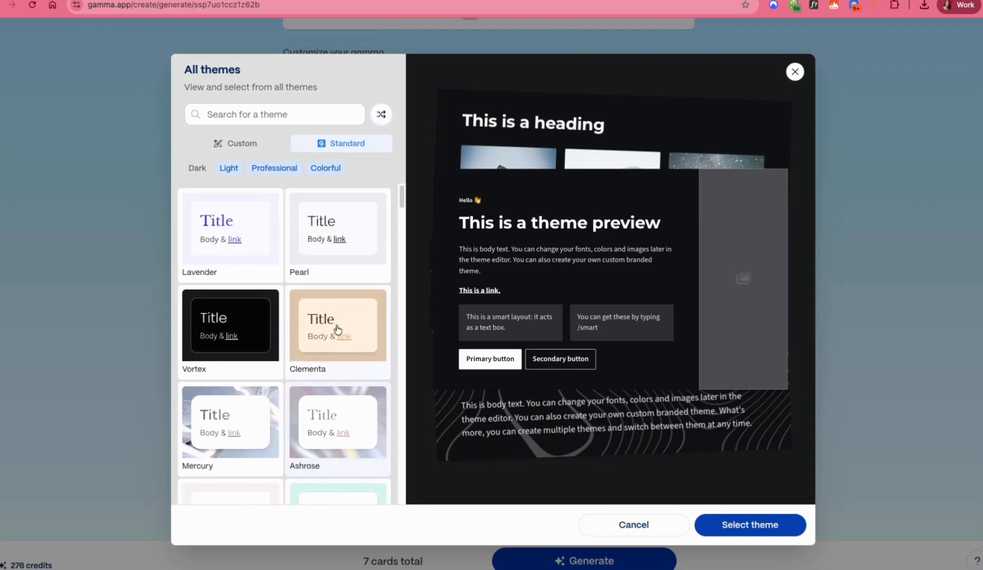
{"action": "left_click", "coordinate": [245, 339]}
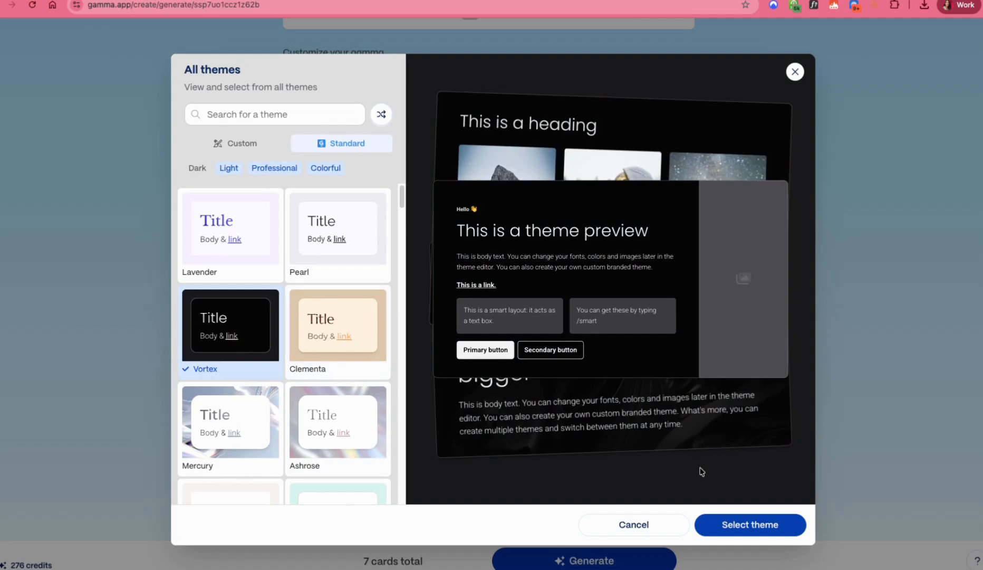
{"action": "left_click", "coordinate": [727, 519]}
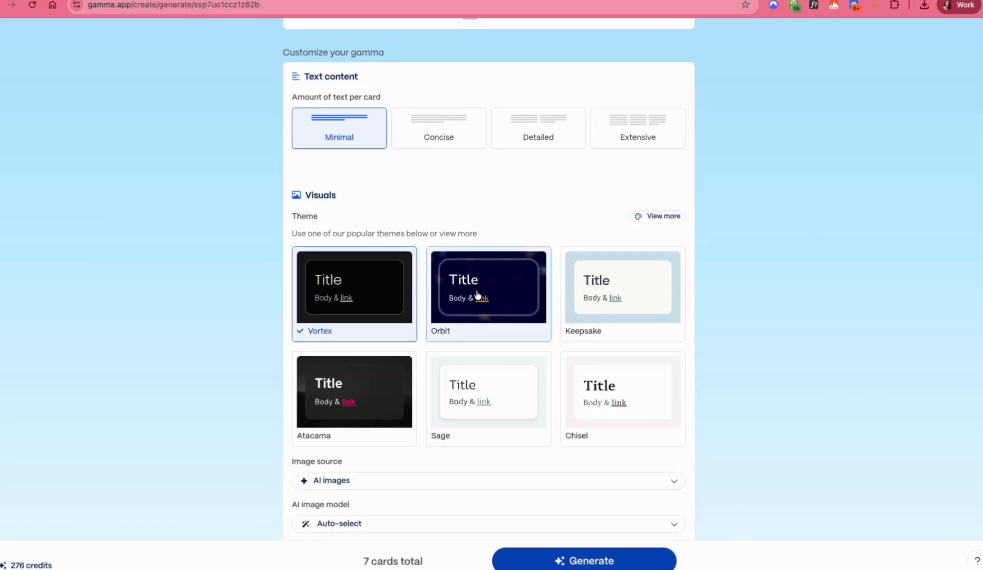
Step: Enter the extra image keywords "professional images that represent austin texas real estate" and generate the 7 cards
{"action": "scroll", "coordinate": [448, 292], "scroll_direction": "down", "scroll_amount": 2}
{"action": "scroll", "coordinate": [448, 292], "scroll_direction": "down", "scroll_amount": 3}
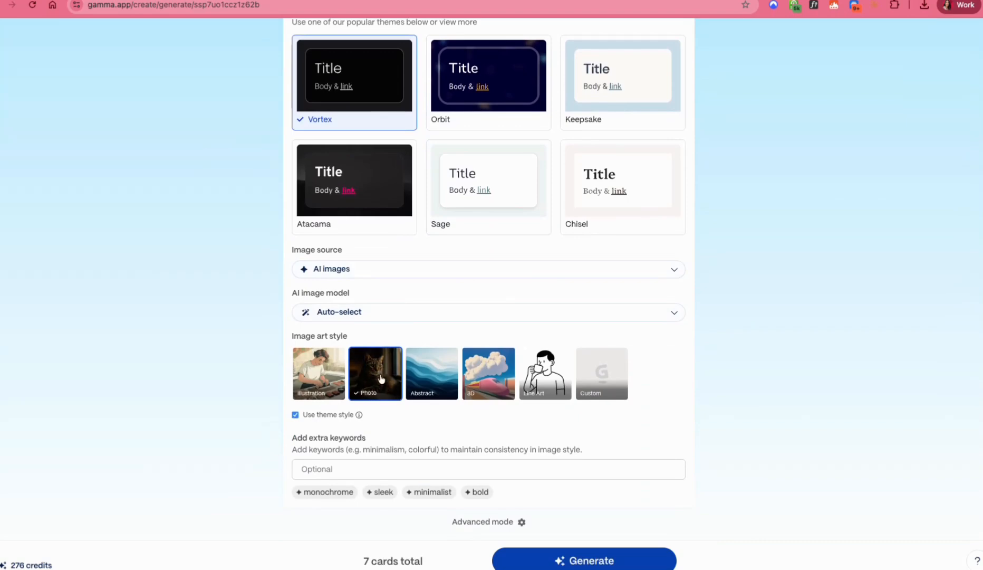
{"action": "left_click", "coordinate": [358, 469]}
{"action": "type", "text": "p"}
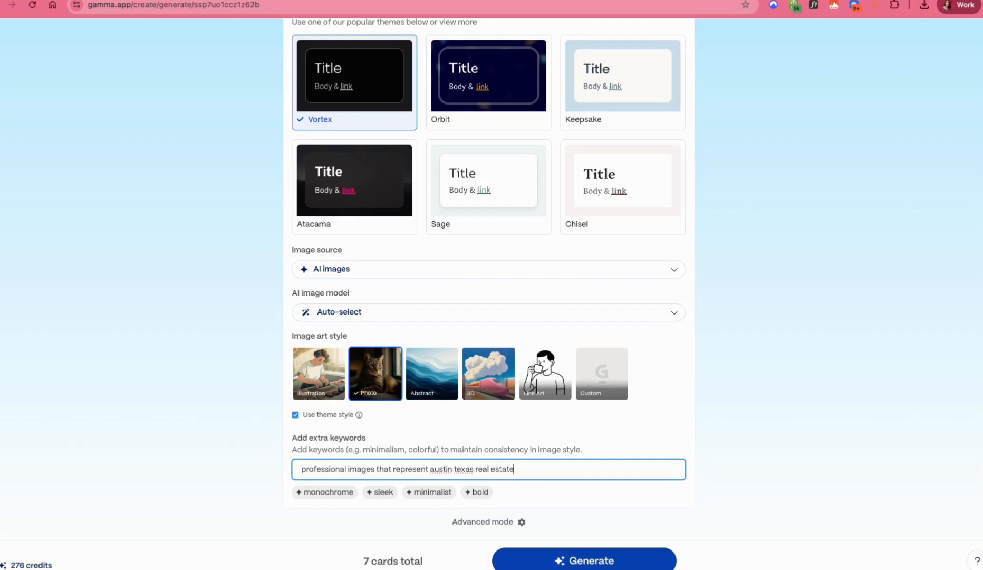
{"action": "scroll", "coordinate": [365, 336], "scroll_direction": "down", "scroll_amount": 1}
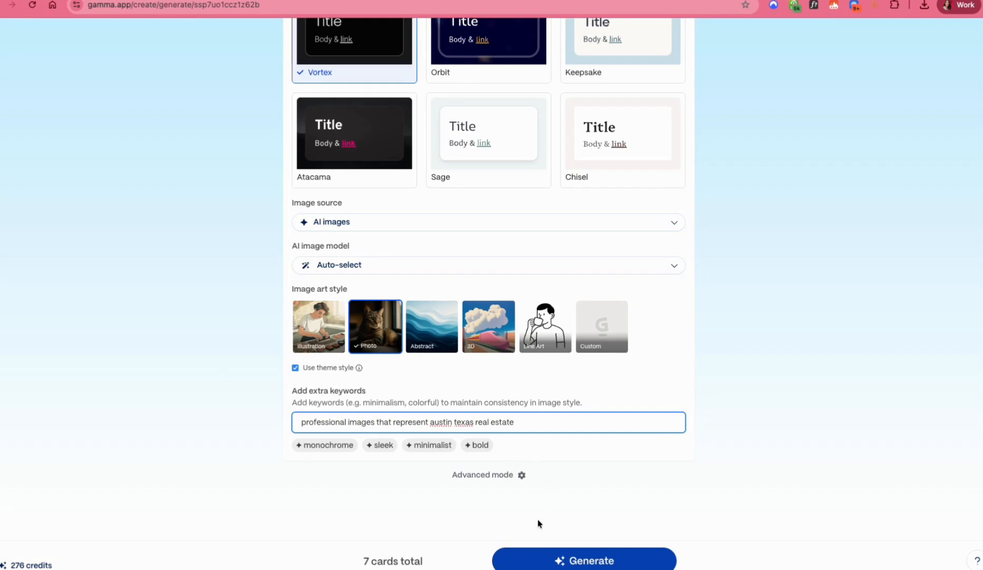
{"action": "left_click", "coordinate": [577, 559]}
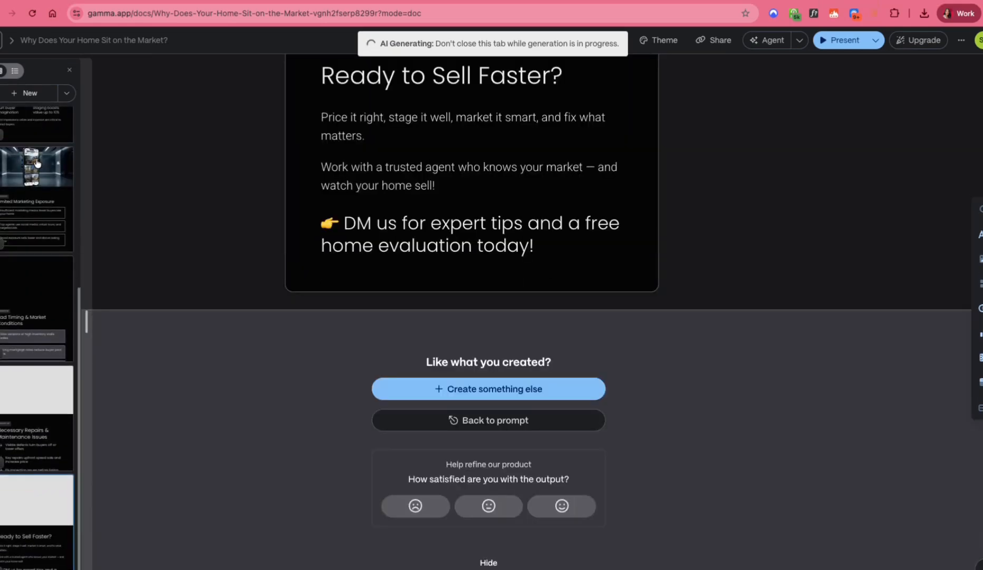
Step: Review the generated cards from the title card through Limited Marketing Exposure, checking their images and text
{"action": "scroll", "coordinate": [38, 165], "scroll_direction": "up", "scroll_amount": 5}
{"action": "left_click", "coordinate": [32, 160]}
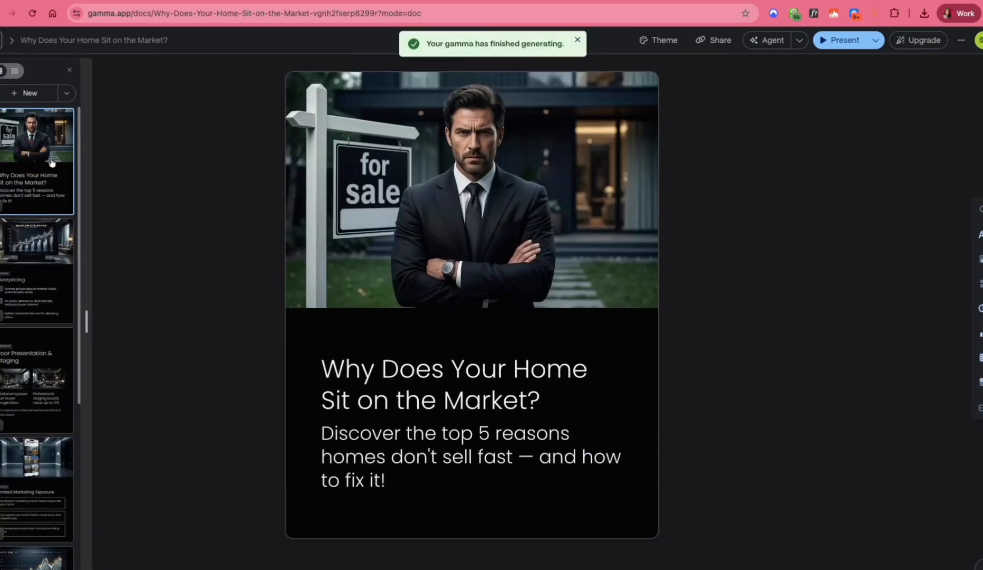
{"action": "left_click", "coordinate": [576, 238]}
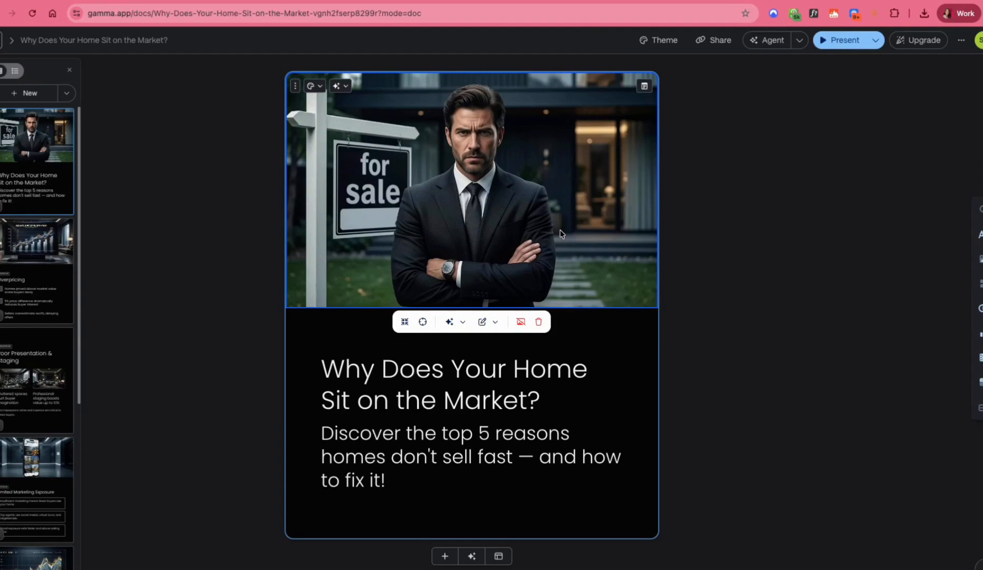
{"action": "left_click", "coordinate": [50, 265]}
{"action": "left_click", "coordinate": [48, 363]}
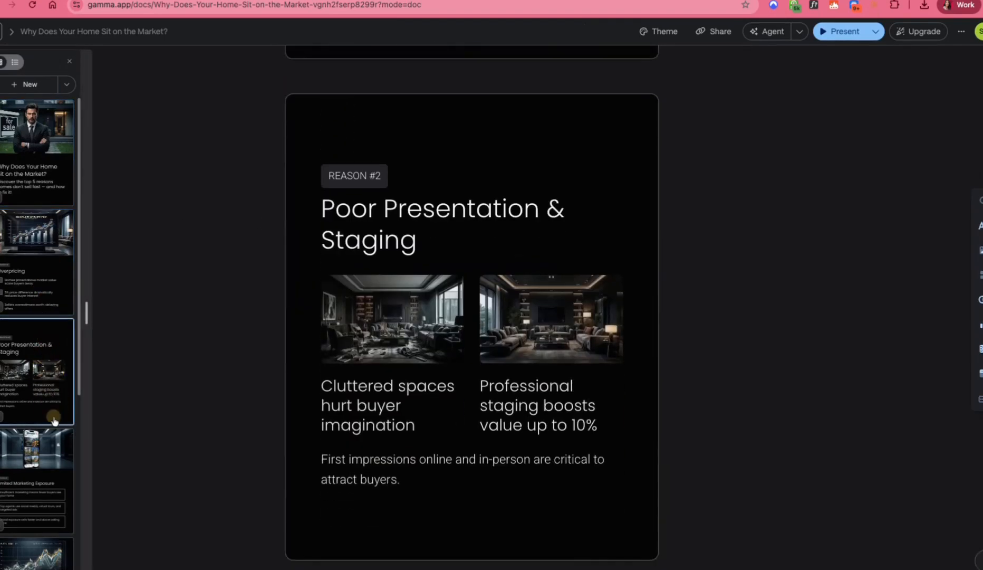
{"action": "left_click", "coordinate": [48, 454]}
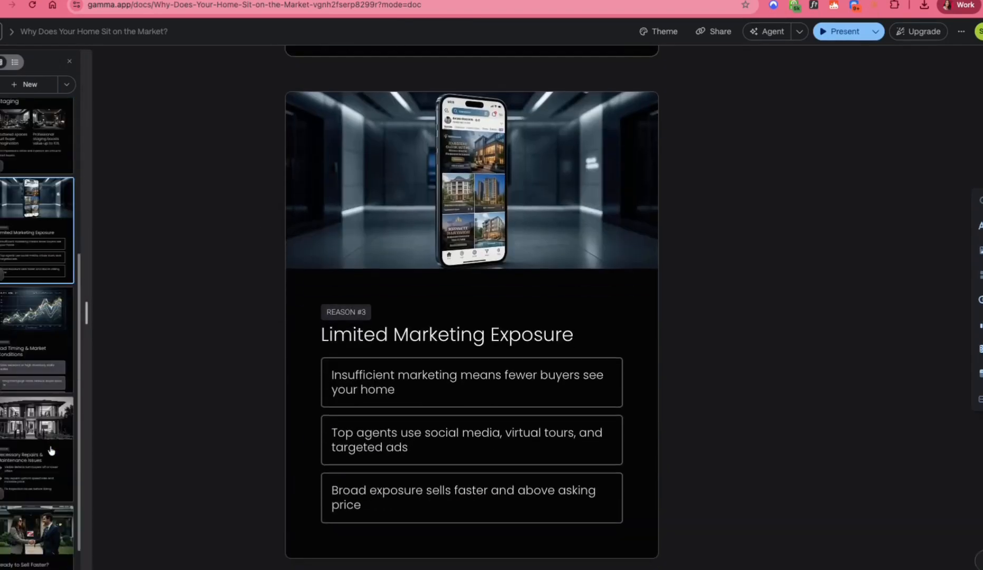
{"action": "left_click", "coordinate": [38, 161]}
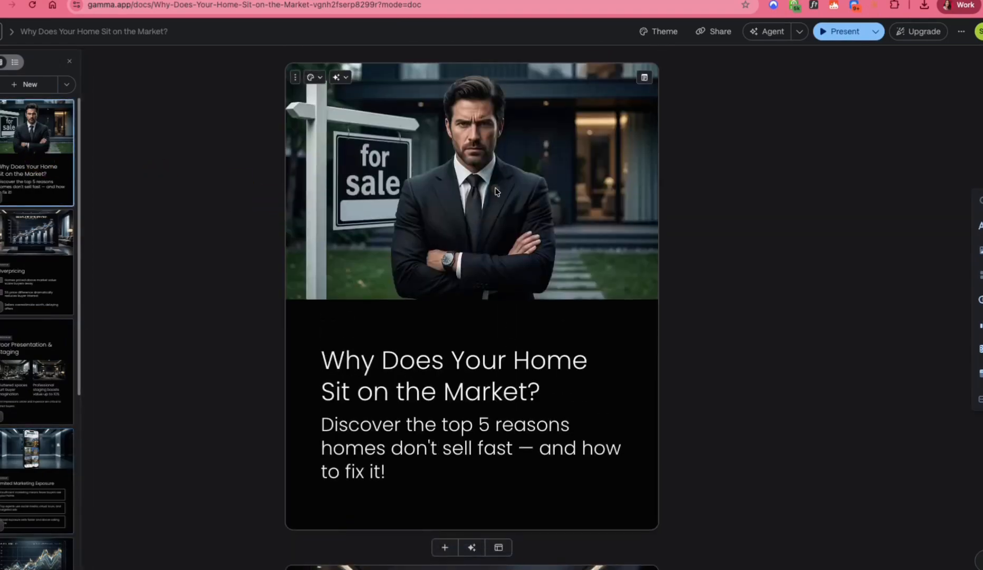
Step: Change the title card's AI image prompt to "frustrated couple in casual clothing looking at for sale sign in front yard"
{"action": "left_click", "coordinate": [496, 190]}
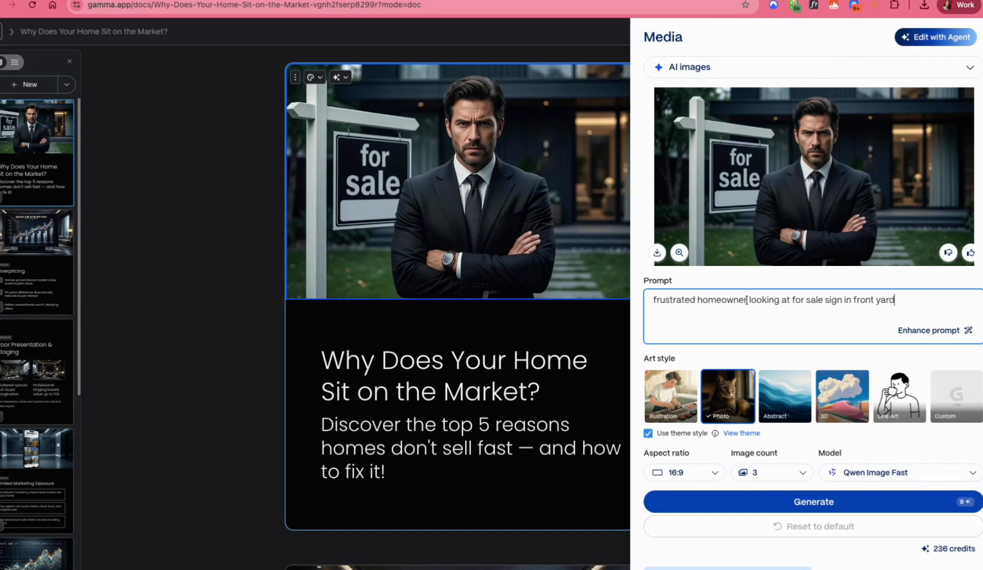
{"action": "left_click_drag", "start_coordinate": [747, 300], "coordinate": [700, 300]}
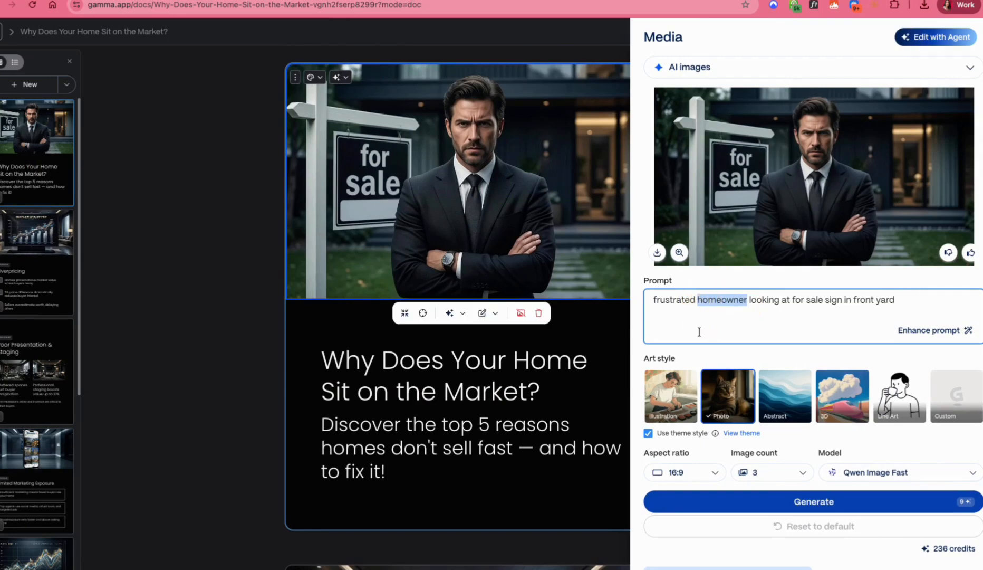
{"action": "type", "text": "yon"}
{"action": "key", "text": "BackSpace"}
{"action": "key", "text": "BackSpace"}
{"action": "key", "text": "BackSpace"}
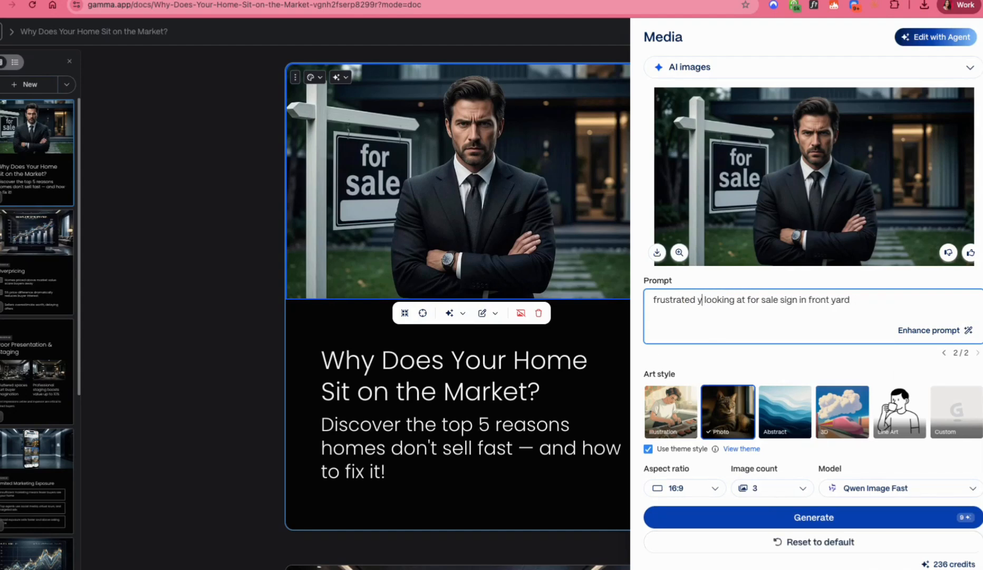
{"action": "type", "text": "couple"}
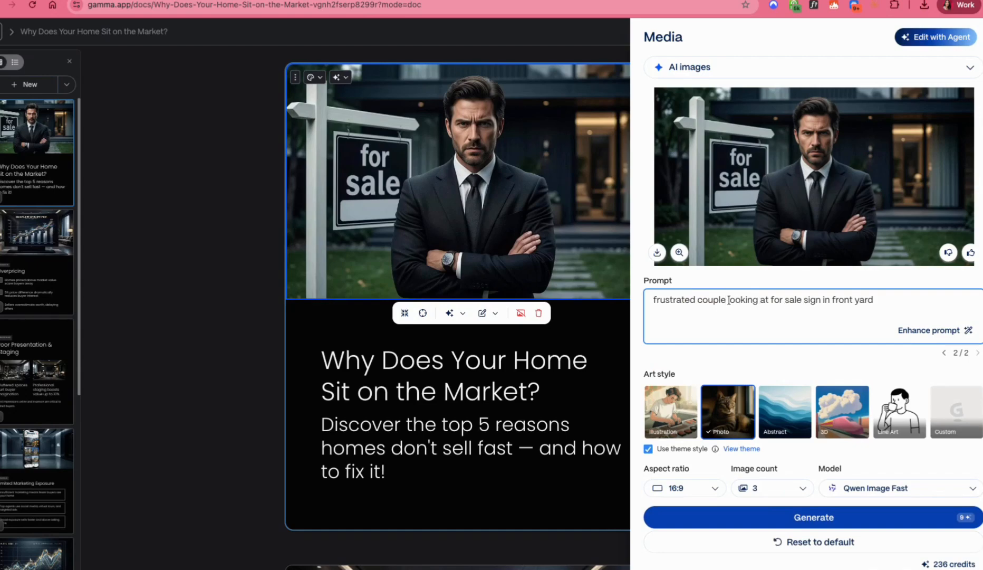
{"action": "type", "text": "in casu"}
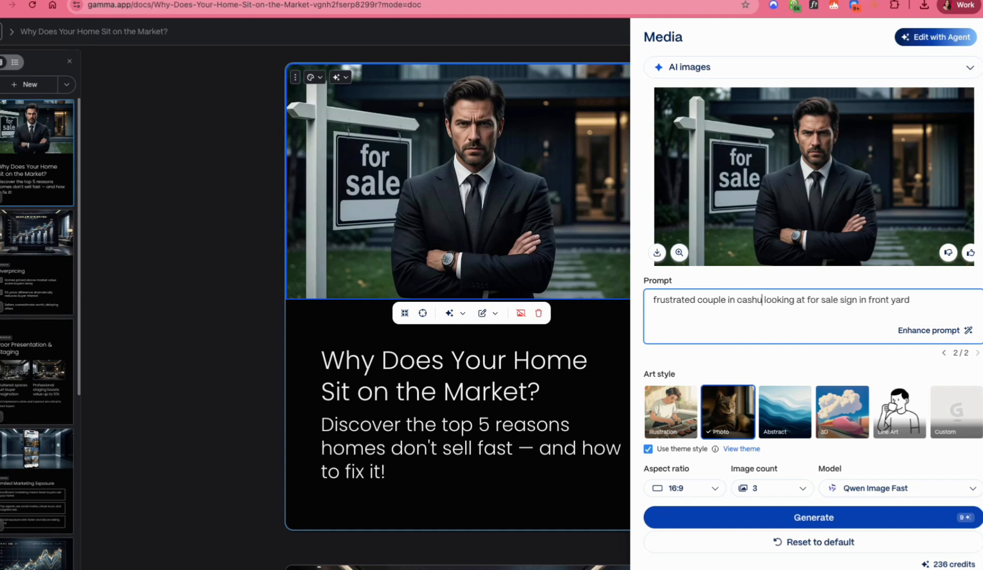
{"action": "type", "text": "al clothing"}
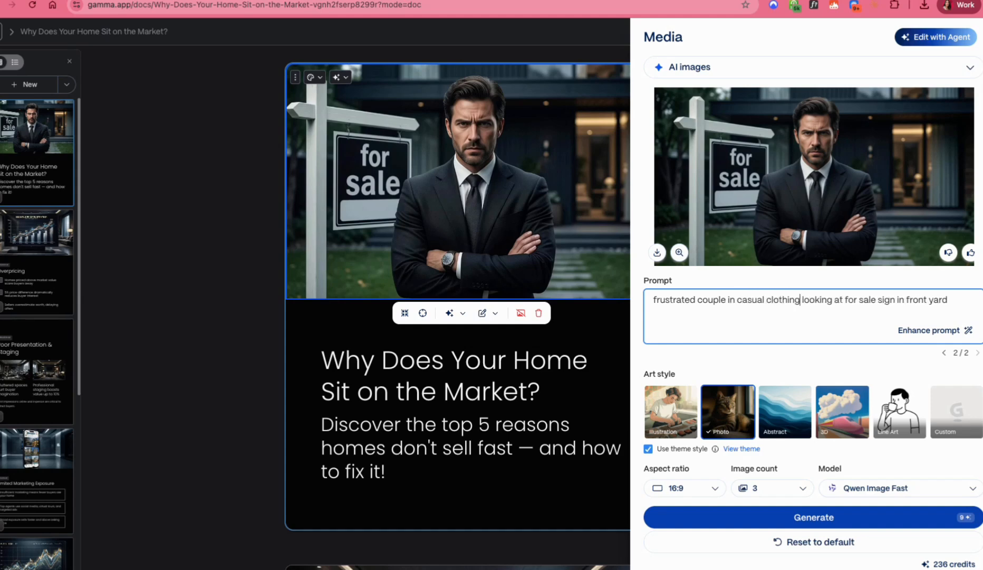
Step: Enhance the image prompt with AI and generate three new photo-style images for the title card
{"action": "left_click", "coordinate": [929, 330]}
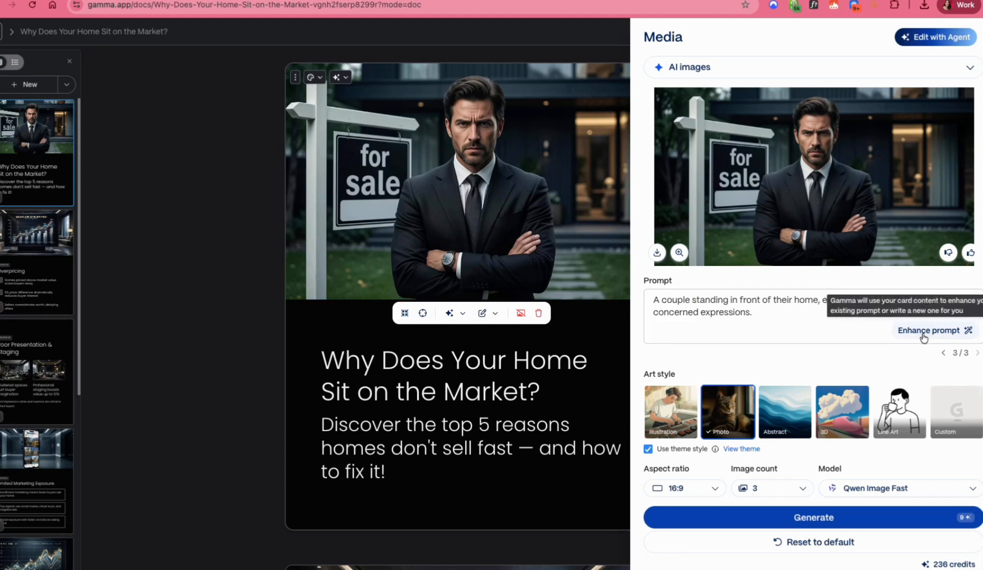
{"action": "left_click", "coordinate": [709, 302]}
{"action": "triple_click", "coordinate": [709, 304]}
{"action": "left_click", "coordinate": [736, 310]}
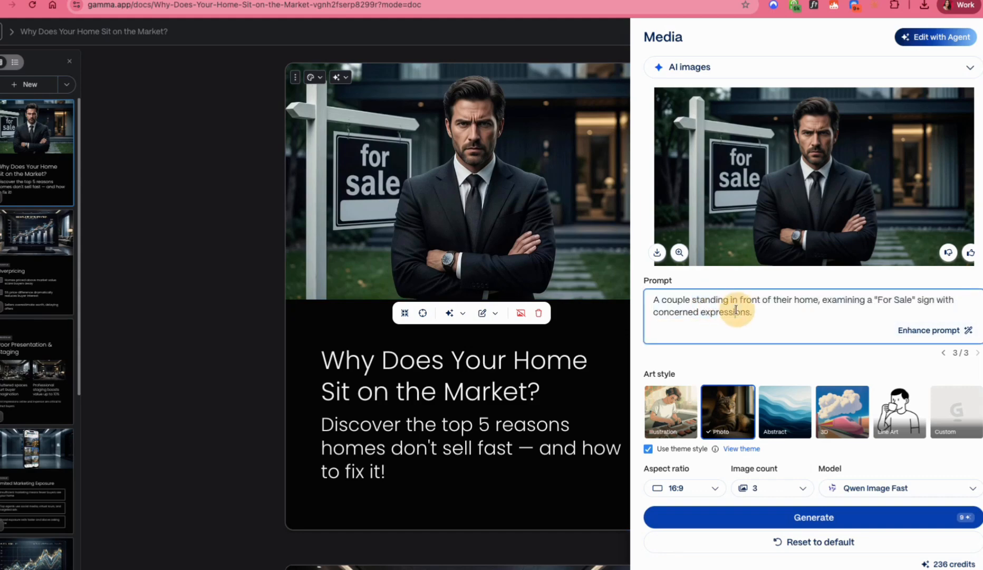
{"action": "left_click", "coordinate": [799, 509]}
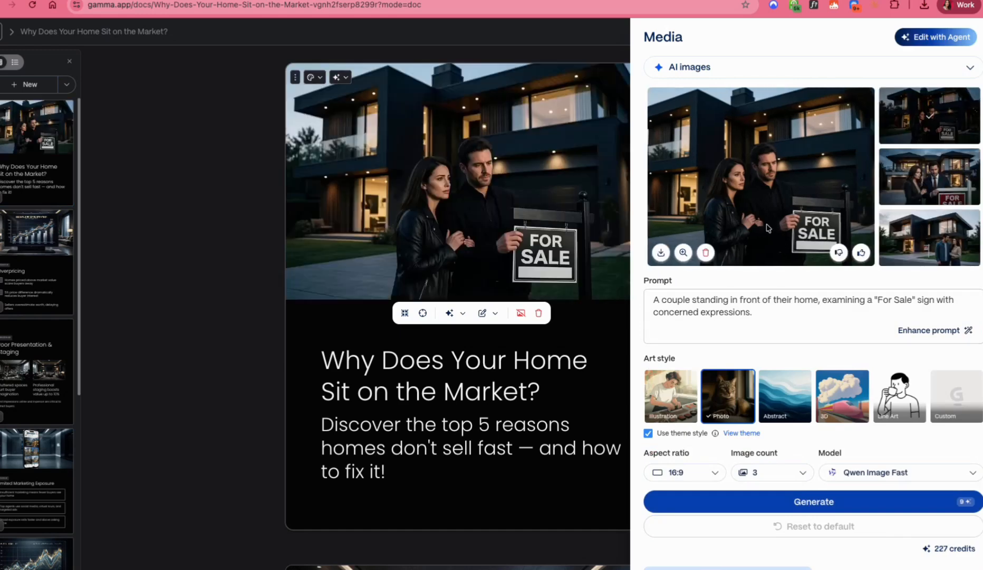
Step: Compare the three generated images and keep the couple in black holding the dark "FOR SALE" sign
{"action": "left_click", "coordinate": [936, 237]}
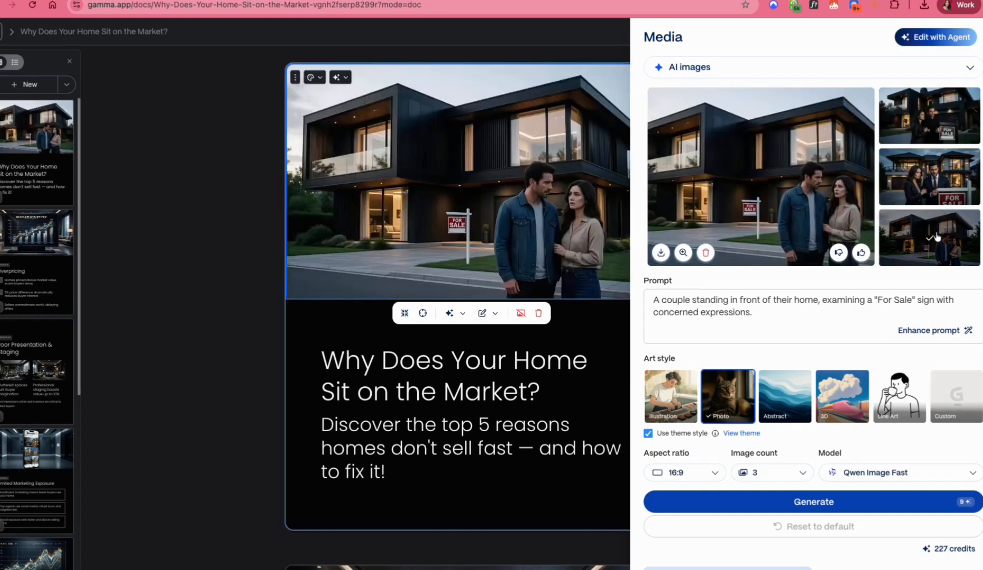
{"action": "left_click", "coordinate": [942, 178]}
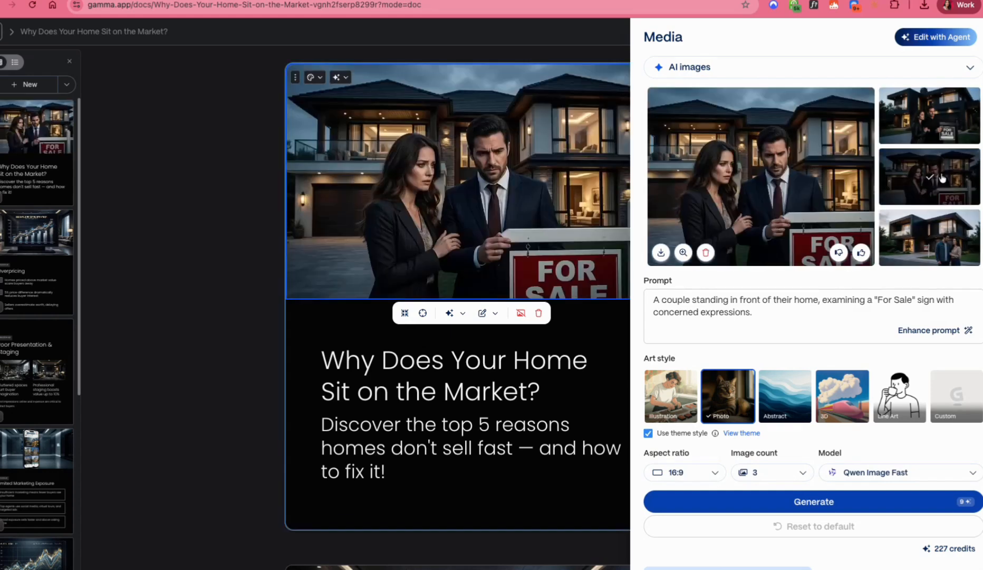
{"action": "left_click", "coordinate": [944, 132]}
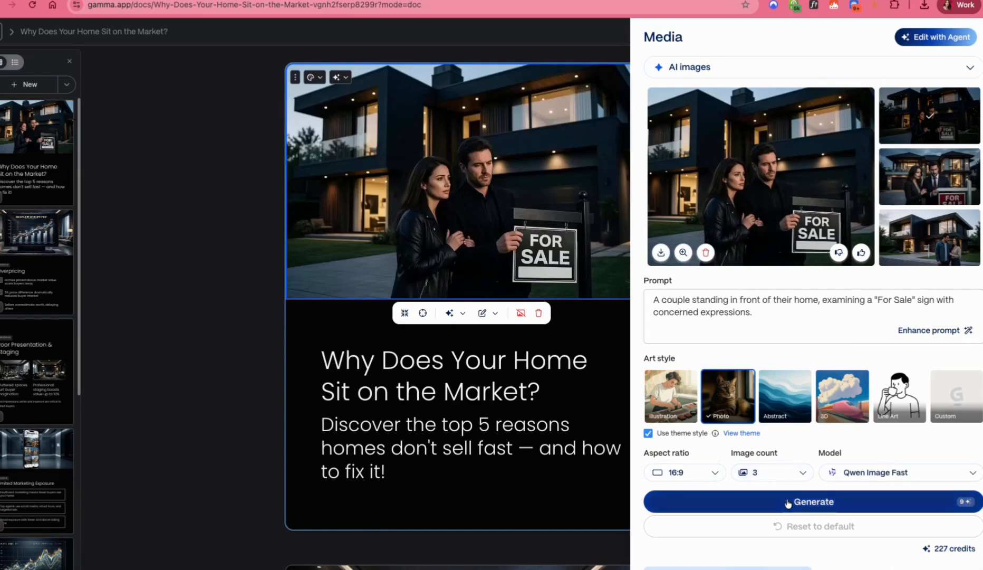
{"action": "left_click", "coordinate": [526, 360]}
{"action": "left_click", "coordinate": [491, 393]}
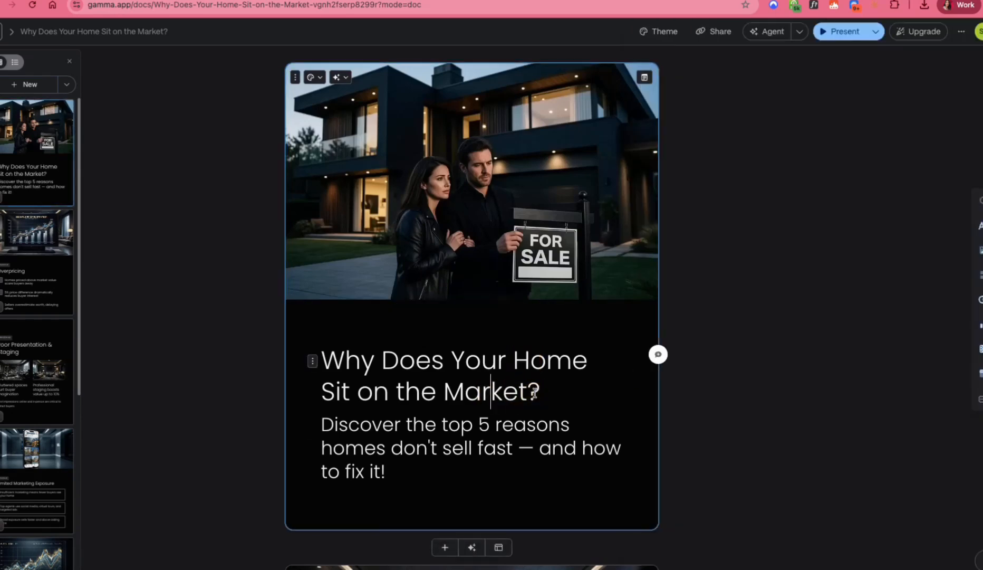
{"action": "left_click", "coordinate": [539, 391]}
{"action": "type", "text": "Hellow"}
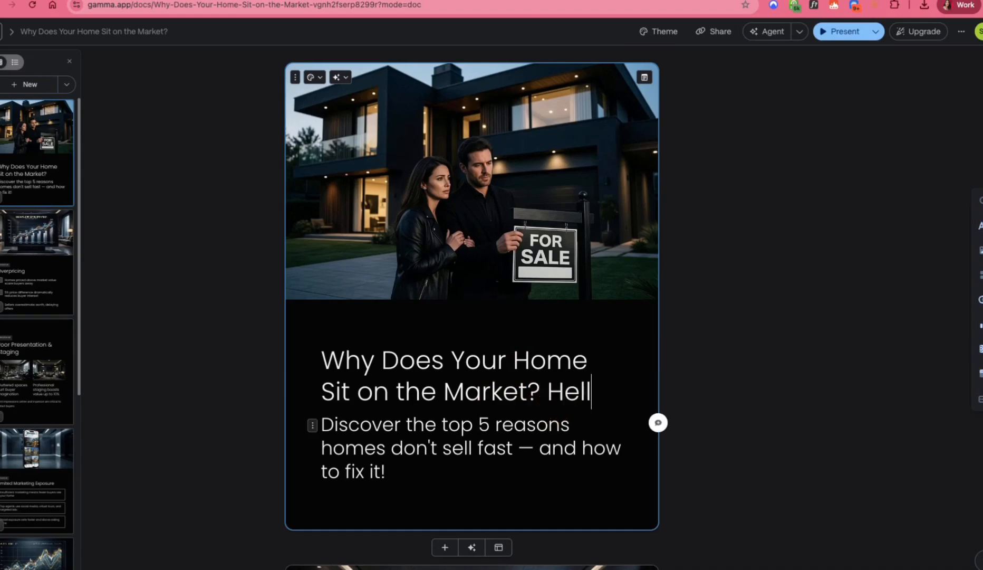
{"action": "key", "text": "BackSpace"}
{"action": "key", "text": "BackSpace"}
{"action": "key", "text": "BackSpace"}
{"action": "key", "text": "BackSpace"}
{"action": "key", "text": "BackSpace"}
{"action": "key", "text": "BackSpace"}
{"action": "key", "text": "BackSpace"}
{"action": "key", "text": "BackSpace"}
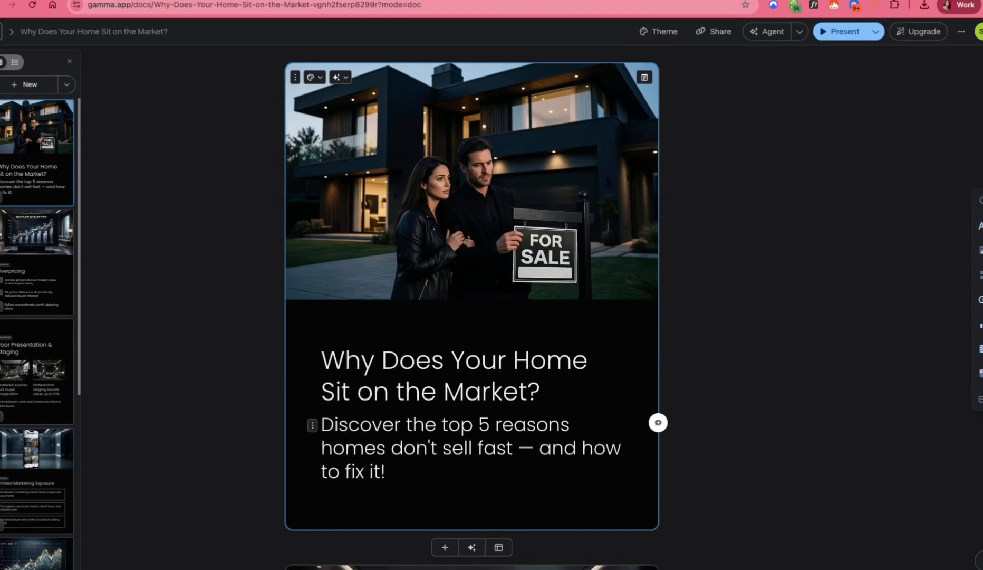
Step: Extend the title to read "Why Does Your Home Sit on the Market in Austin Texas", with "Austin Texas" on its own line
{"action": "type", "text": "in Austin Texas"}
{"action": "left_click", "coordinate": [517, 373]}
{"action": "left_click_drag", "start_coordinate": [517, 374], "coordinate": [327, 411]}
{"action": "left_click", "coordinate": [522, 374]}
{"action": "key", "text": "Return"}
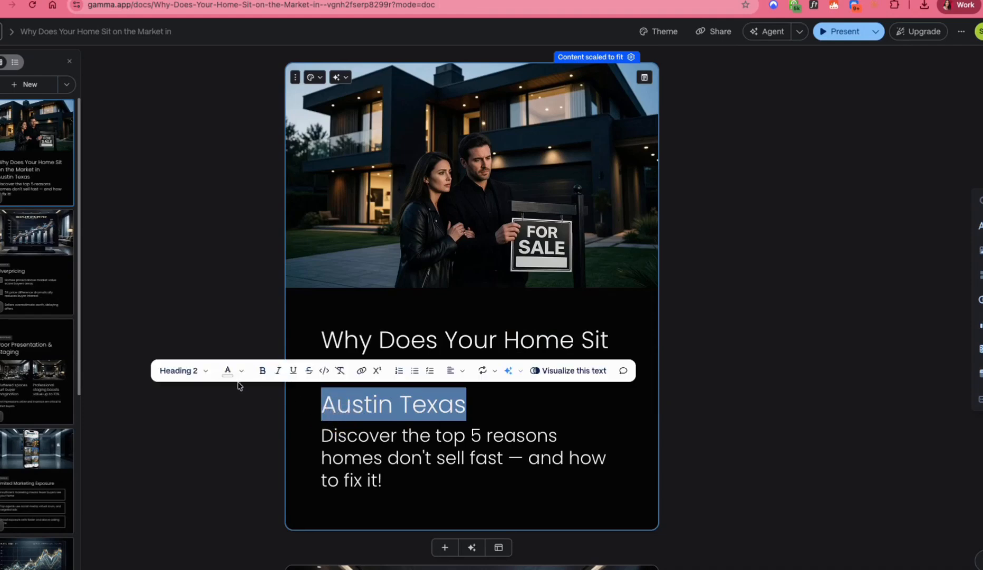
Step: Format the "Austin Texas" line on the title card as Heading 1 in bold
{"action": "left_click", "coordinate": [182, 371]}
{"action": "left_click", "coordinate": [206, 259]}
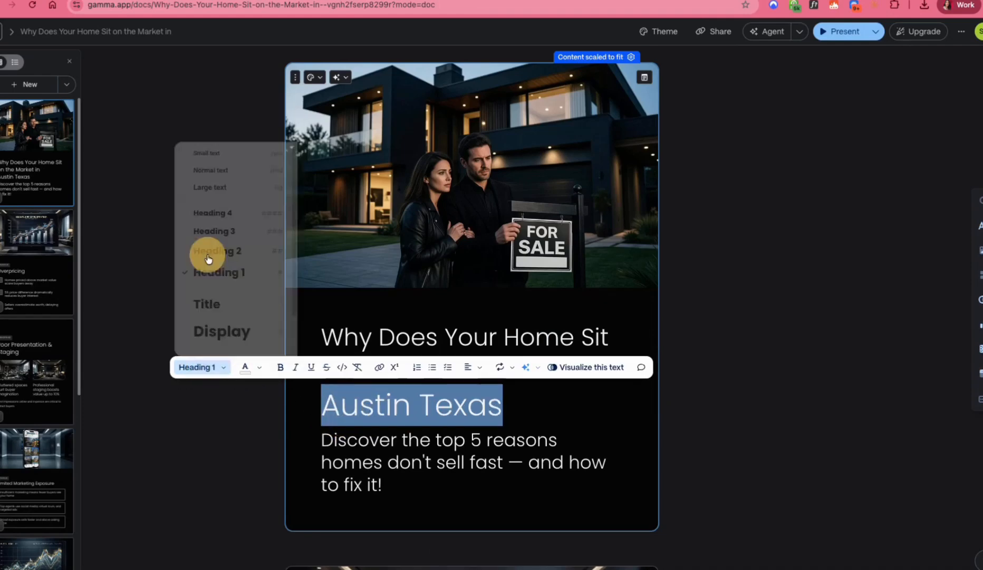
{"action": "left_click", "coordinate": [283, 368]}
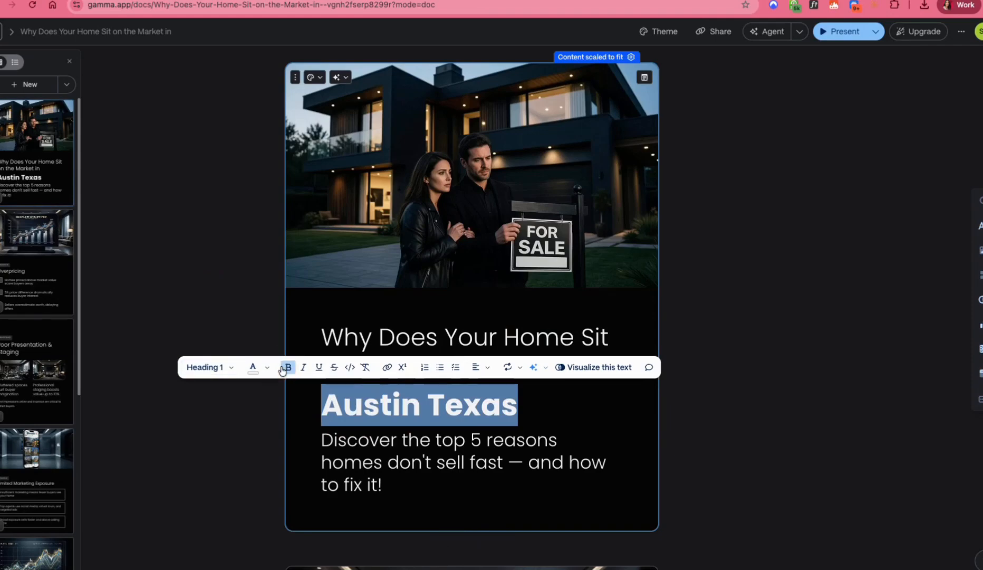
{"action": "left_click", "coordinate": [751, 384]}
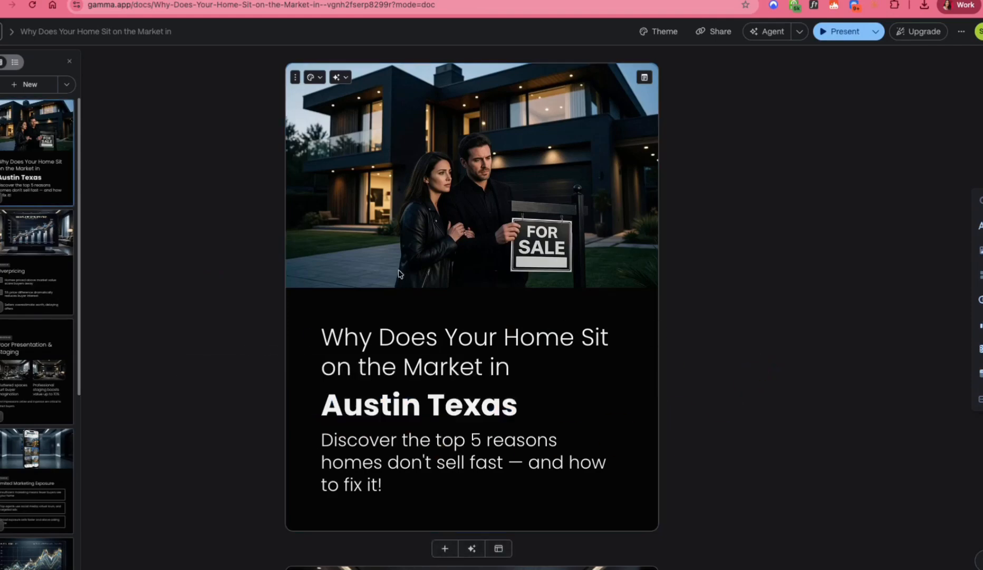
Step: Replace the handshake image on the final "Ready to Sell Faster?" card with the uploaded portrait photo of the seated woman
{"action": "left_click", "coordinate": [20, 266]}
{"action": "scroll", "coordinate": [26, 280], "scroll_direction": "down", "scroll_amount": 3}
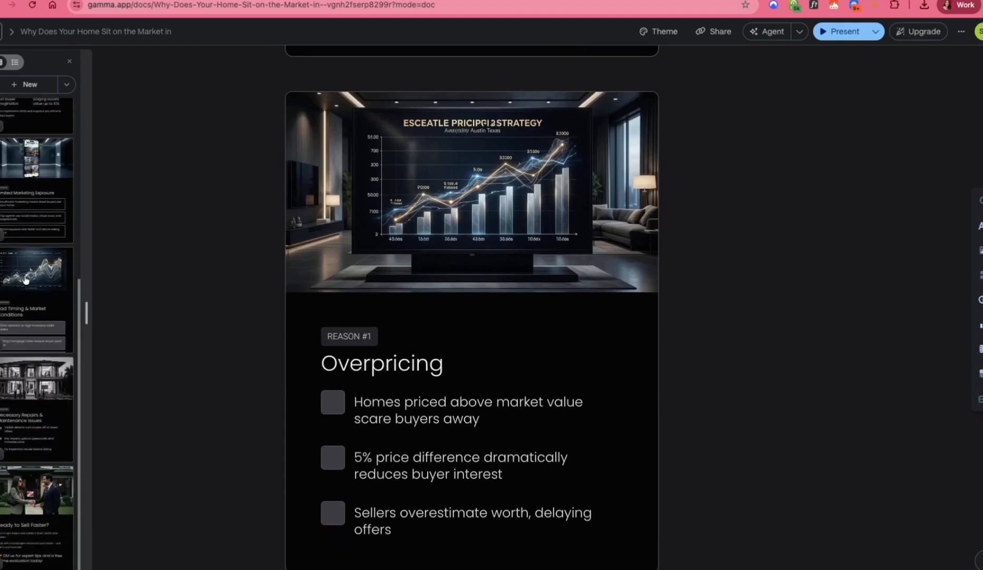
{"action": "left_click", "coordinate": [47, 514]}
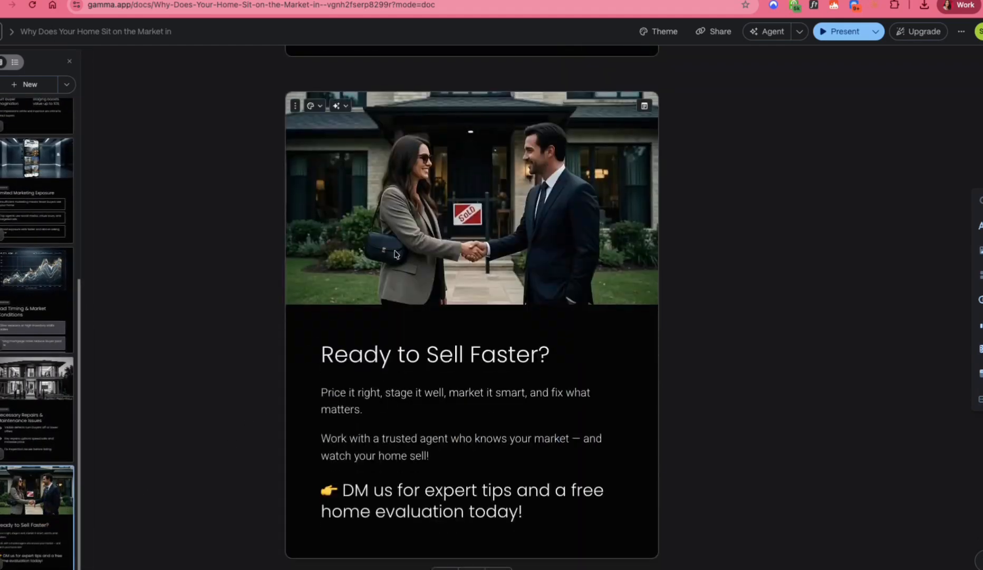
{"action": "left_click", "coordinate": [440, 255]}
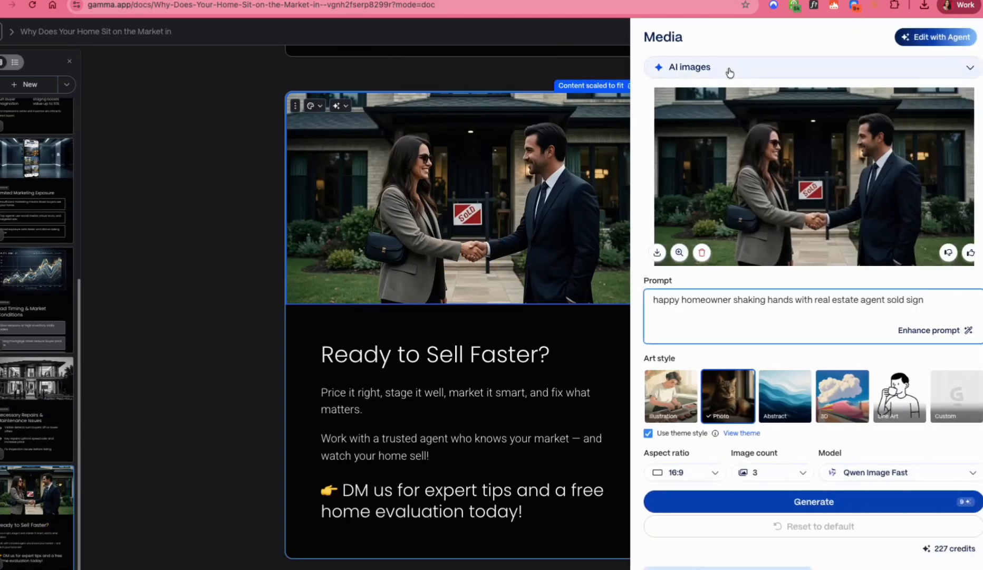
{"action": "left_click", "coordinate": [725, 87]}
{"action": "left_click", "coordinate": [724, 67]}
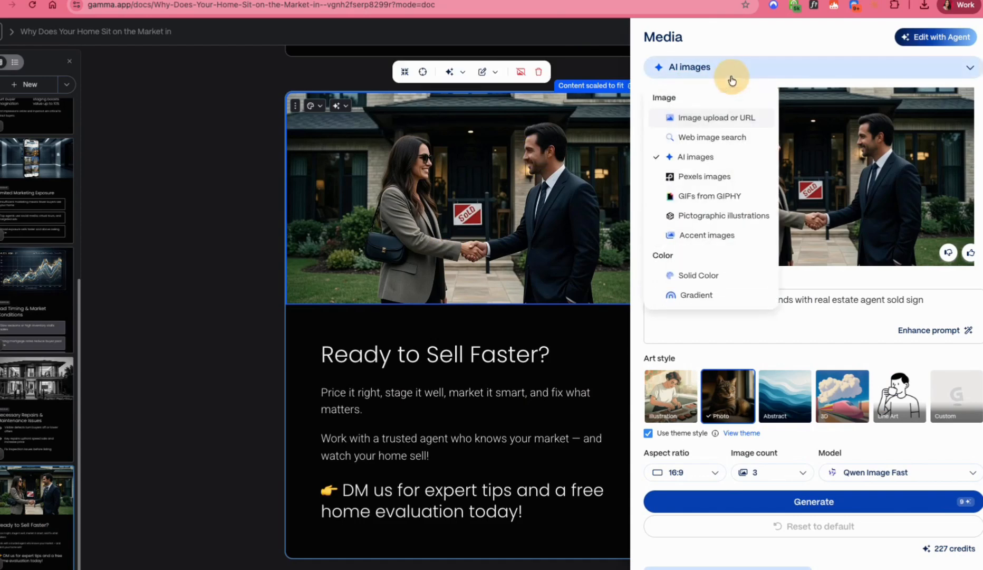
{"action": "left_click", "coordinate": [716, 117]}
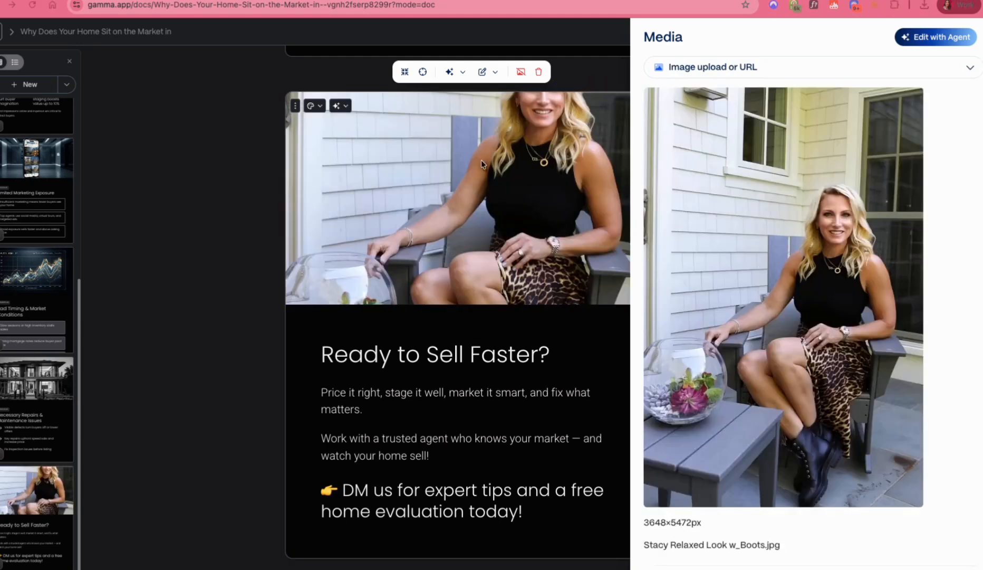
{"action": "left_click", "coordinate": [443, 162]}
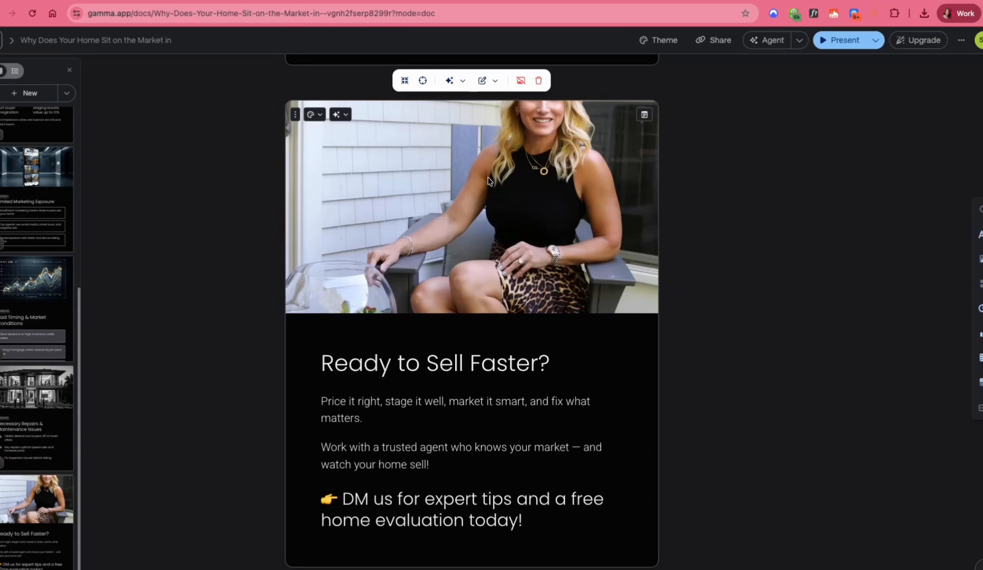
Step: Move the portrait photo's focal point up beside the woman's head so her face fits the card's image area
{"action": "left_click", "coordinate": [491, 179]}
{"action": "left_click", "coordinate": [397, 175]}
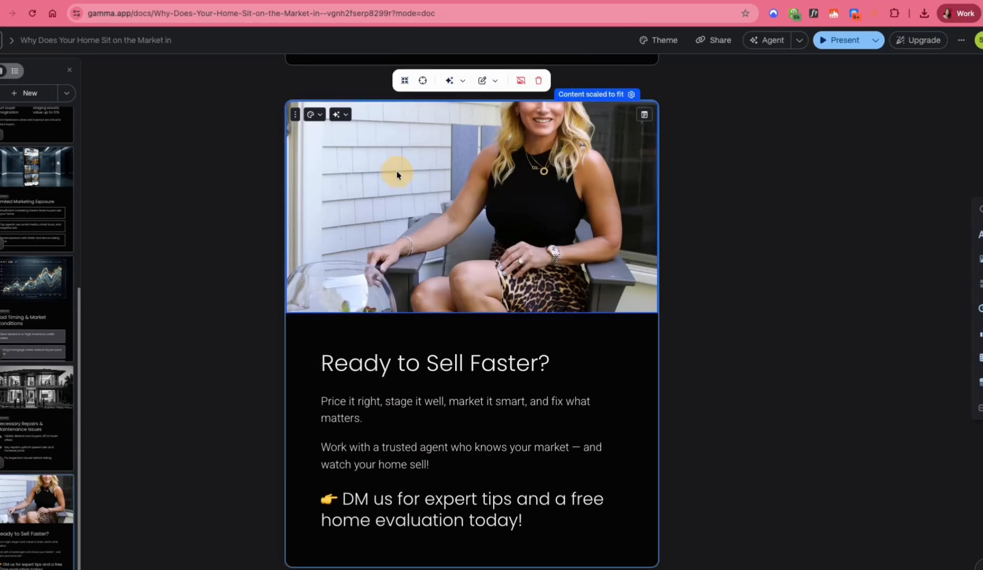
{"action": "left_click", "coordinate": [421, 81]}
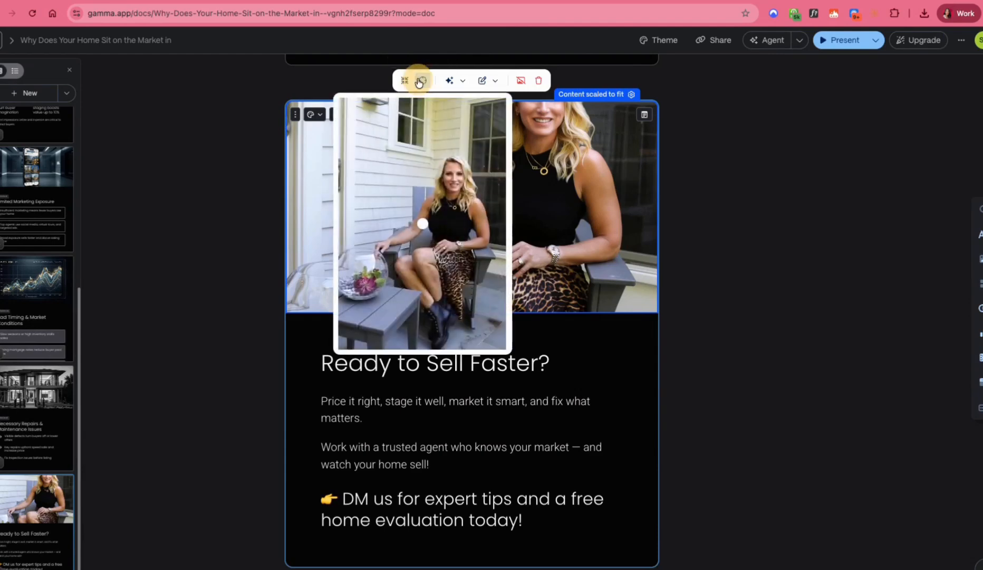
{"action": "left_click", "coordinate": [423, 171]}
{"action": "left_click", "coordinate": [441, 164]}
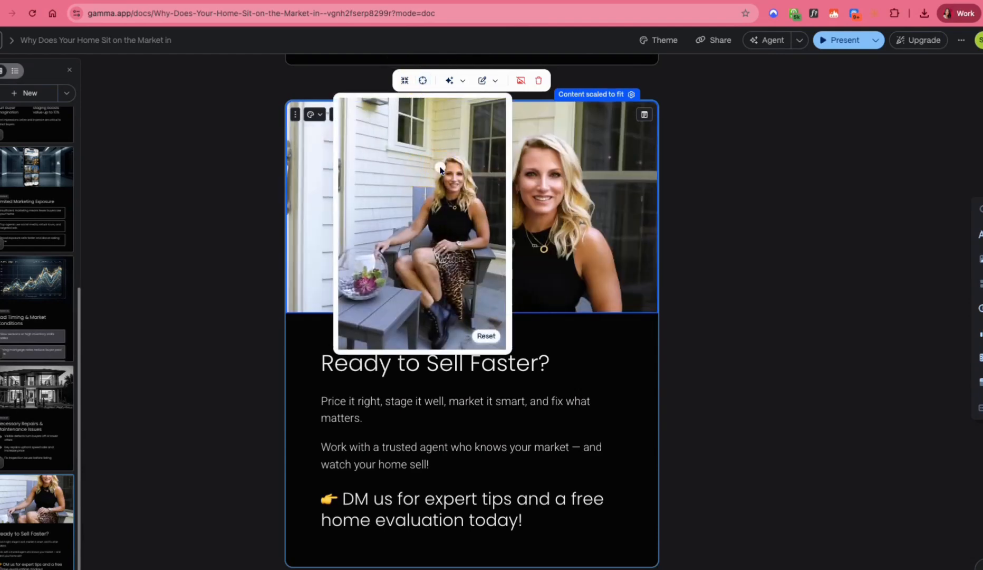
{"action": "left_click", "coordinate": [441, 164]}
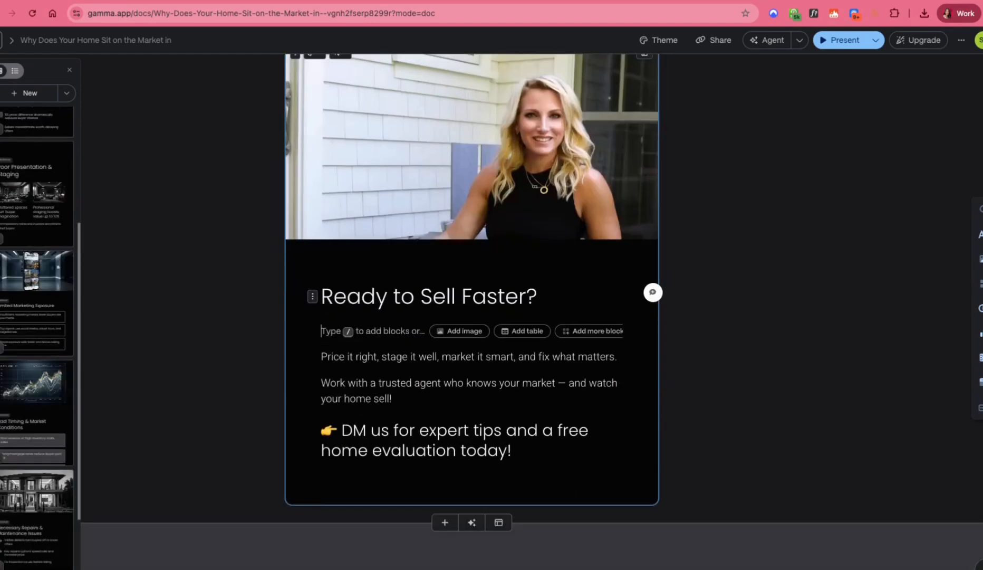
{"action": "type", "text": "ST"}
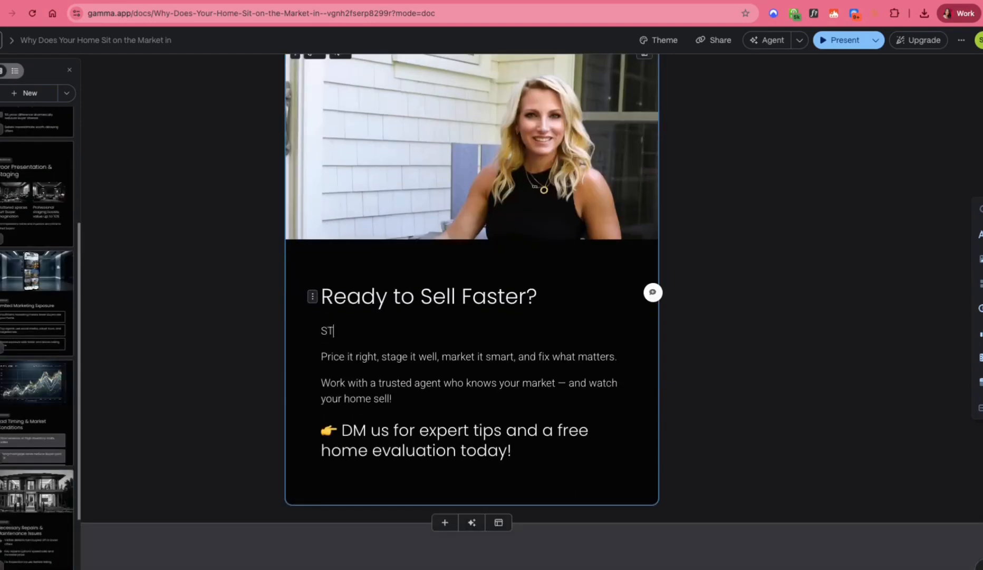
{"action": "key", "text": "BackSpace"}
{"action": "key", "text": "BackSpace"}
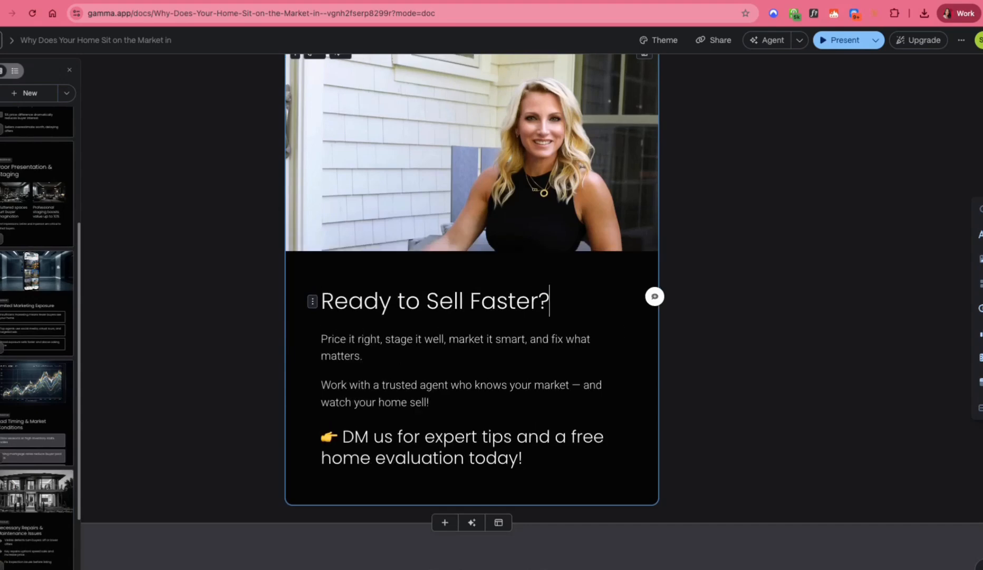
Step: Export all cards of the finished social post as PNG images
{"action": "scroll", "coordinate": [532, 471], "scroll_direction": "up", "scroll_amount": 1}
{"action": "left_click", "coordinate": [45, 364]}
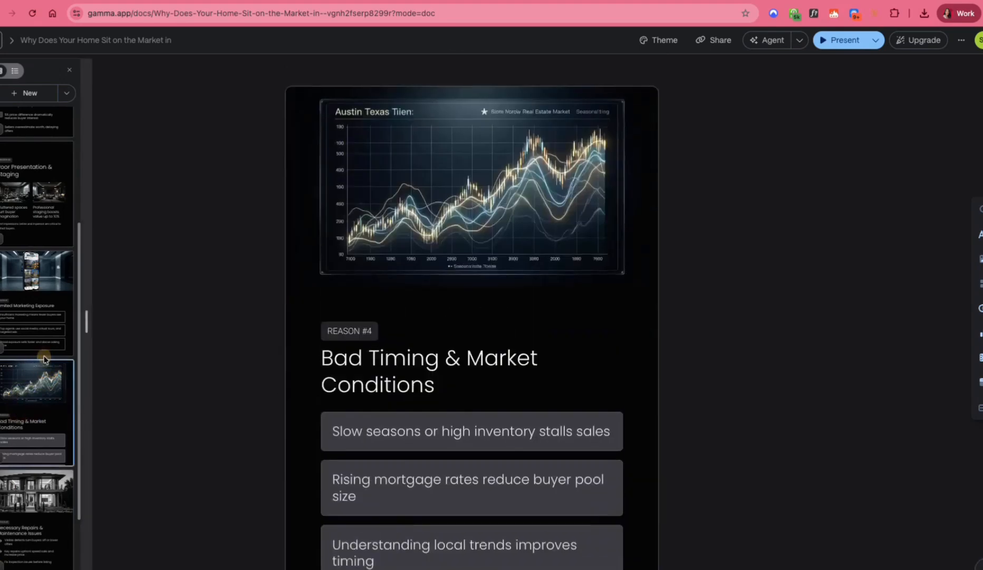
{"action": "left_click", "coordinate": [30, 164]}
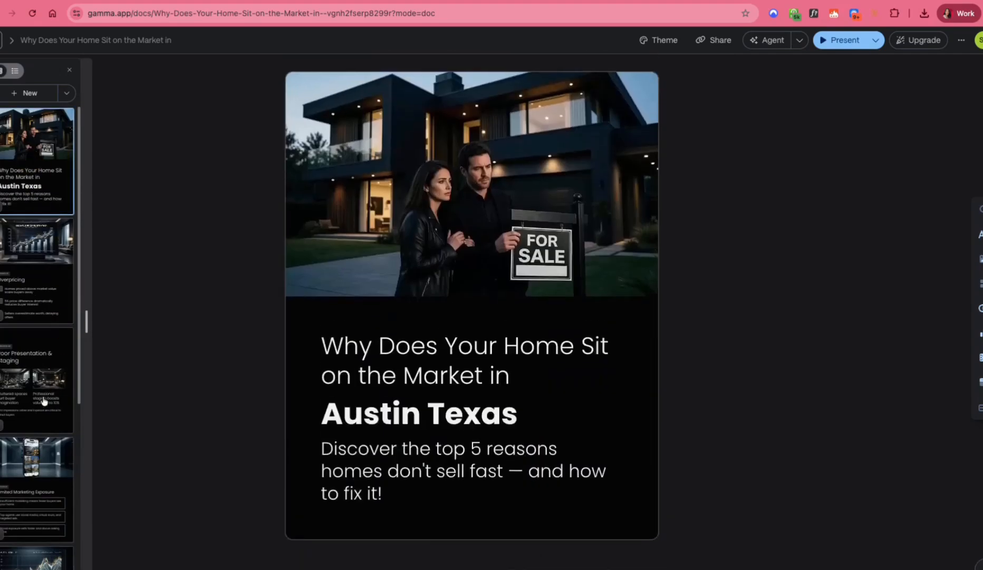
{"action": "scroll", "coordinate": [694, 325], "scroll_direction": "down", "scroll_amount": 10}
{"action": "scroll", "coordinate": [696, 324], "scroll_direction": "down", "scroll_amount": 10}
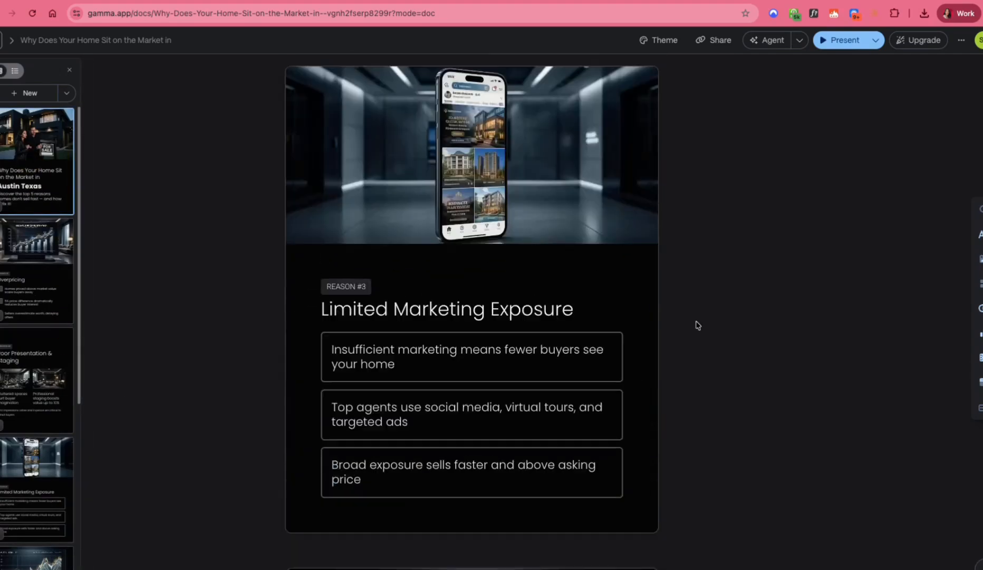
{"action": "scroll", "coordinate": [701, 263], "scroll_direction": "up", "scroll_amount": 20}
{"action": "left_click", "coordinate": [727, 45]}
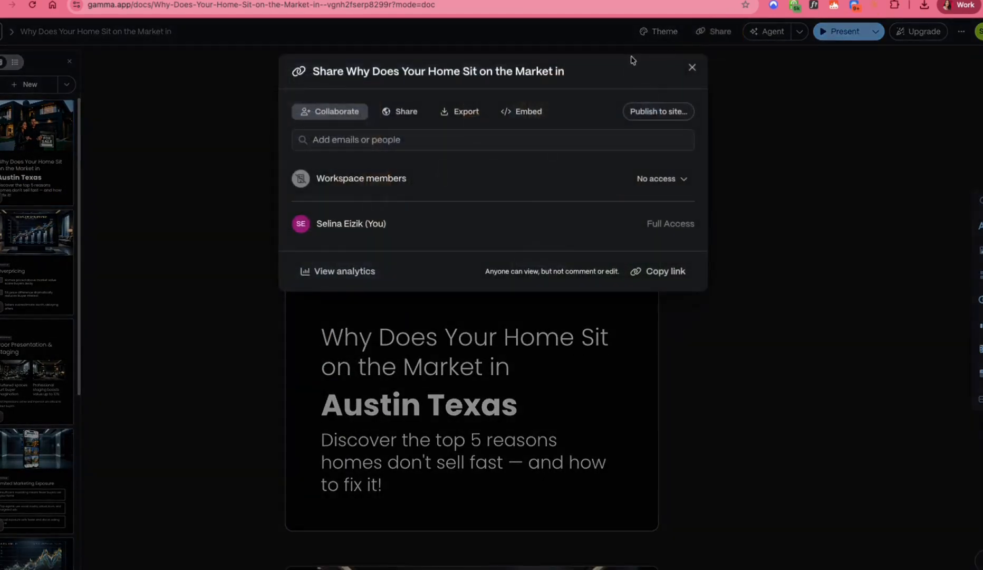
{"action": "left_click", "coordinate": [457, 120]}
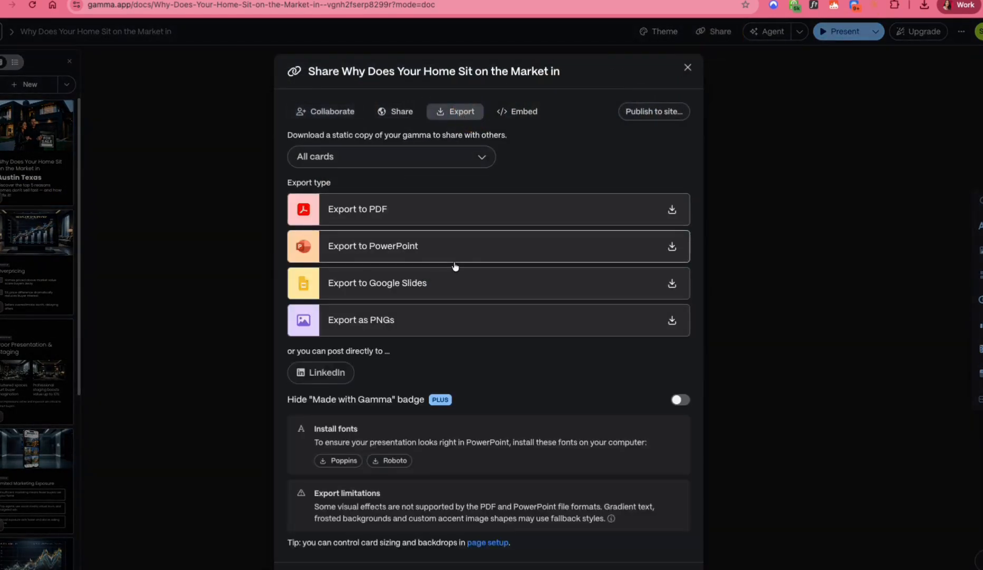
{"action": "left_click", "coordinate": [375, 319]}
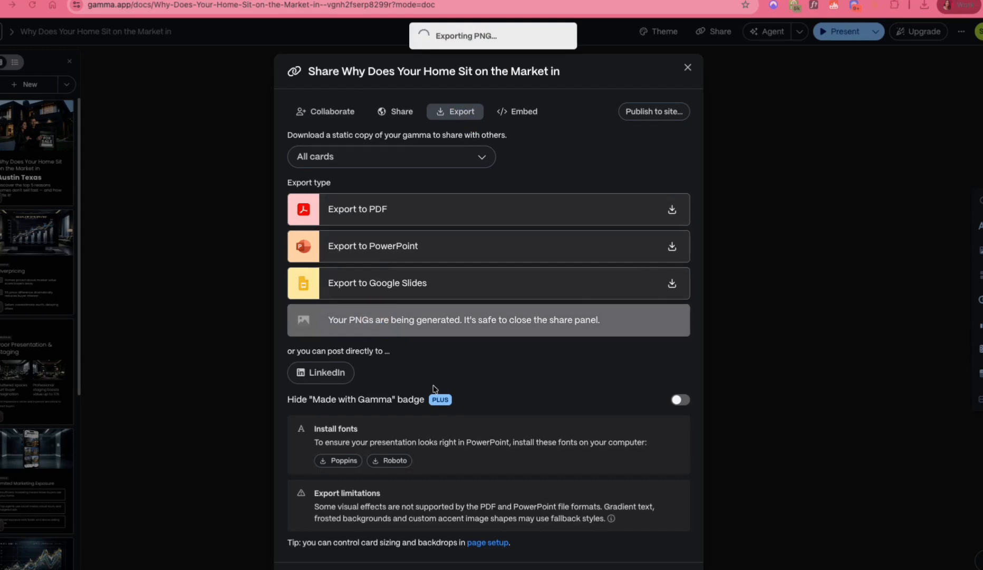